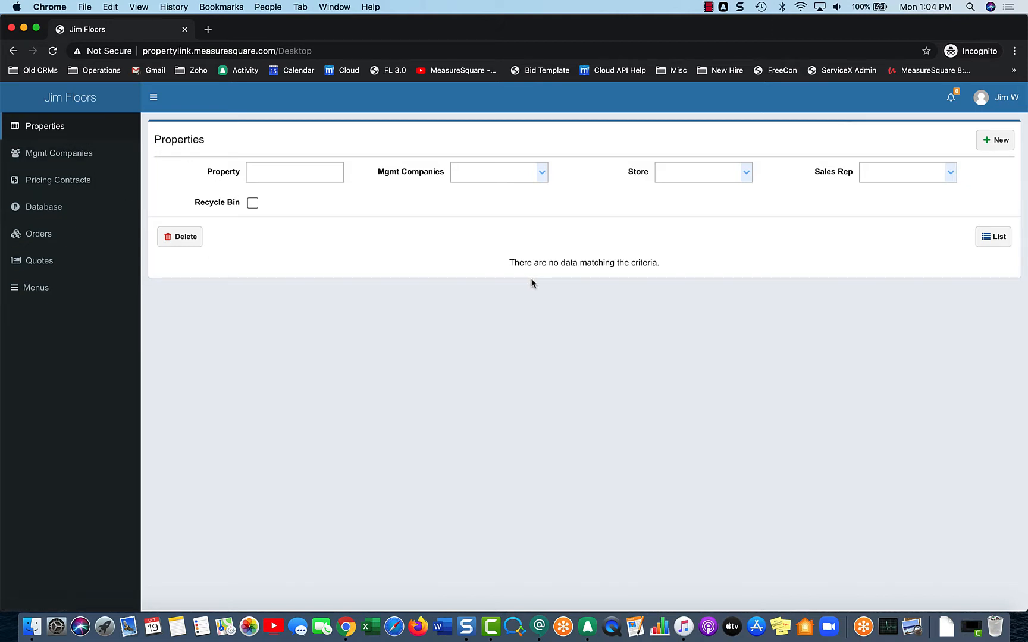
- Create a new property and enter 'Holly street' as its name, correcting the spelling
{"action": "left_click", "coordinate": [998, 142]}
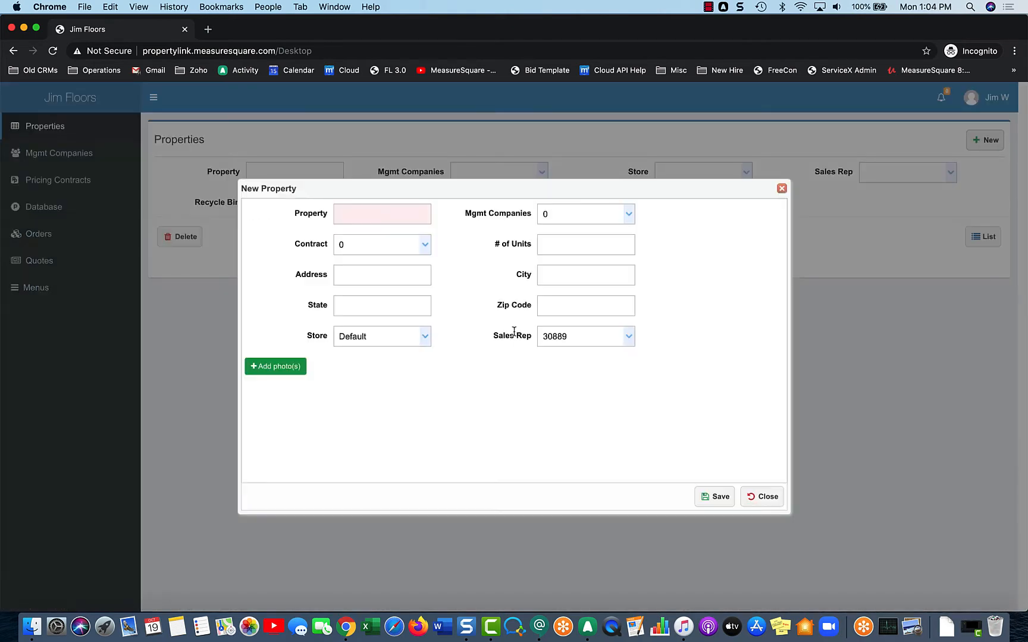
{"action": "left_click", "coordinate": [421, 221]}
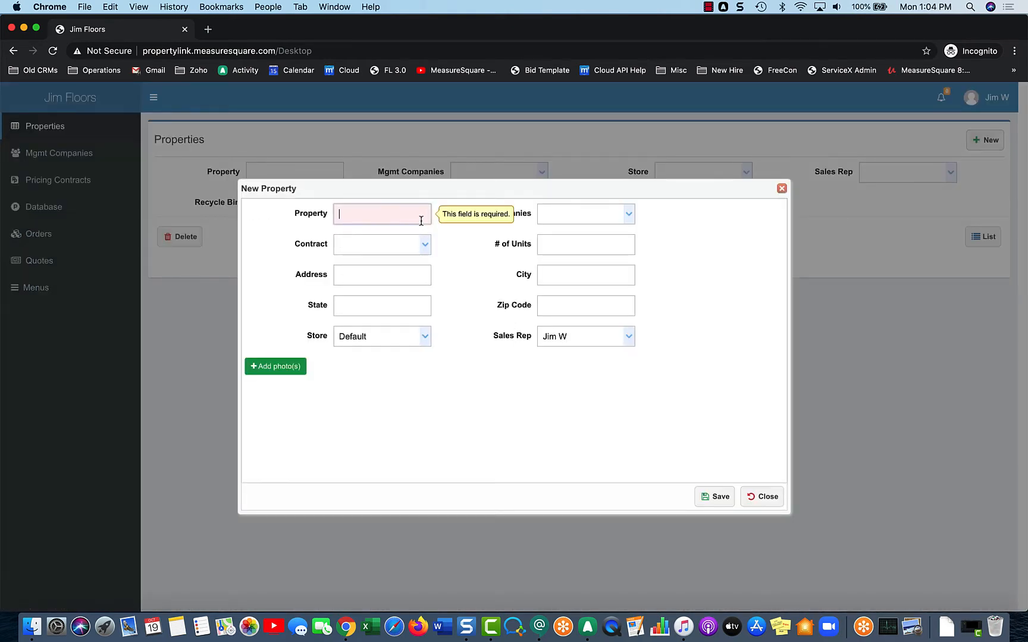
{"action": "type", "text": "Holl street"}
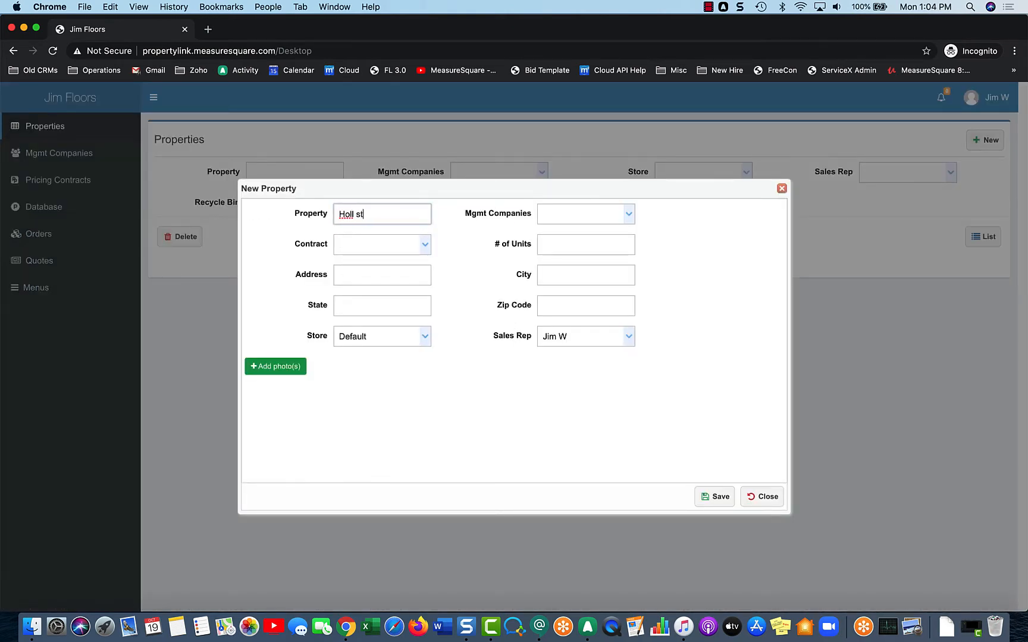
{"action": "key", "text": "Left"}
{"action": "key", "text": "Left"}
{"action": "key", "text": "Left"}
{"action": "key", "text": "Left"}
{"action": "key", "text": "Left"}
{"action": "key", "text": "Left"}
{"action": "key", "text": "Left"}
{"action": "type", "text": "y"}
{"action": "left_click", "coordinate": [632, 215]}
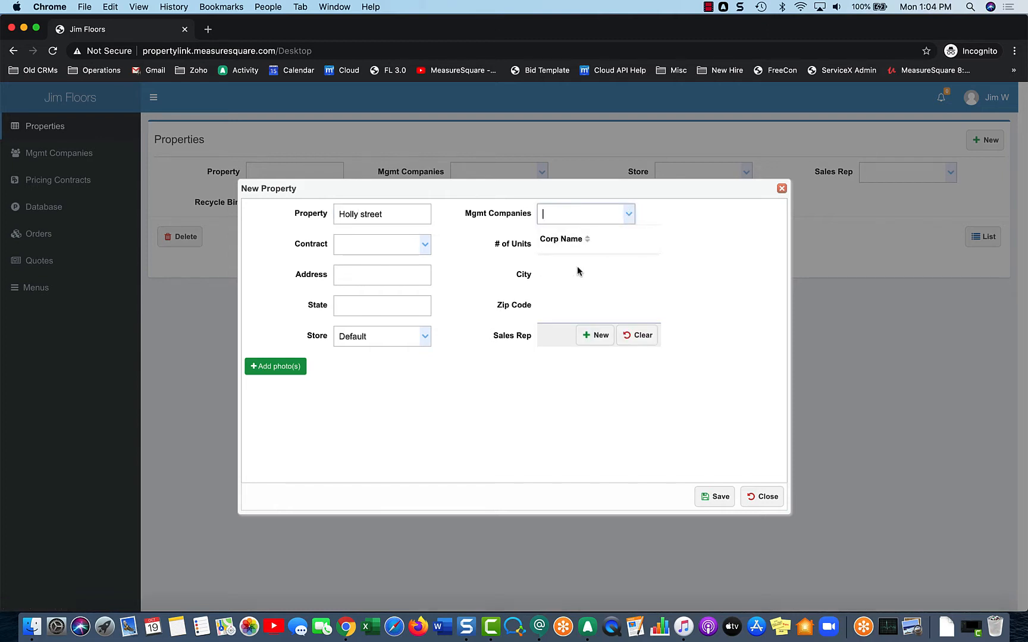
- Add a new management company with the corporate name GreenStar
{"action": "left_click", "coordinate": [600, 336]}
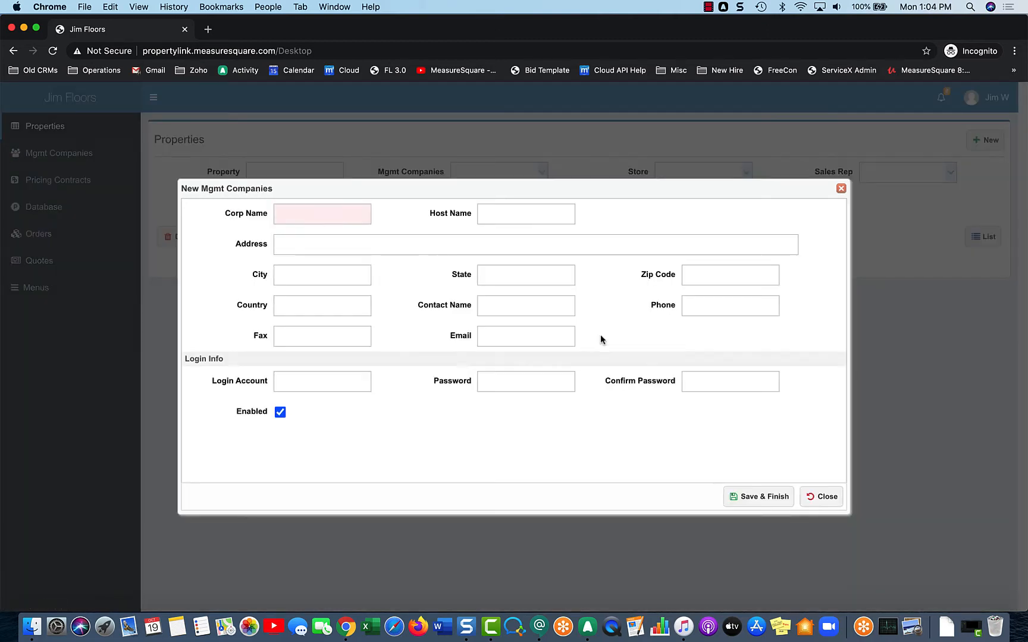
{"action": "left_click", "coordinate": [321, 220]}
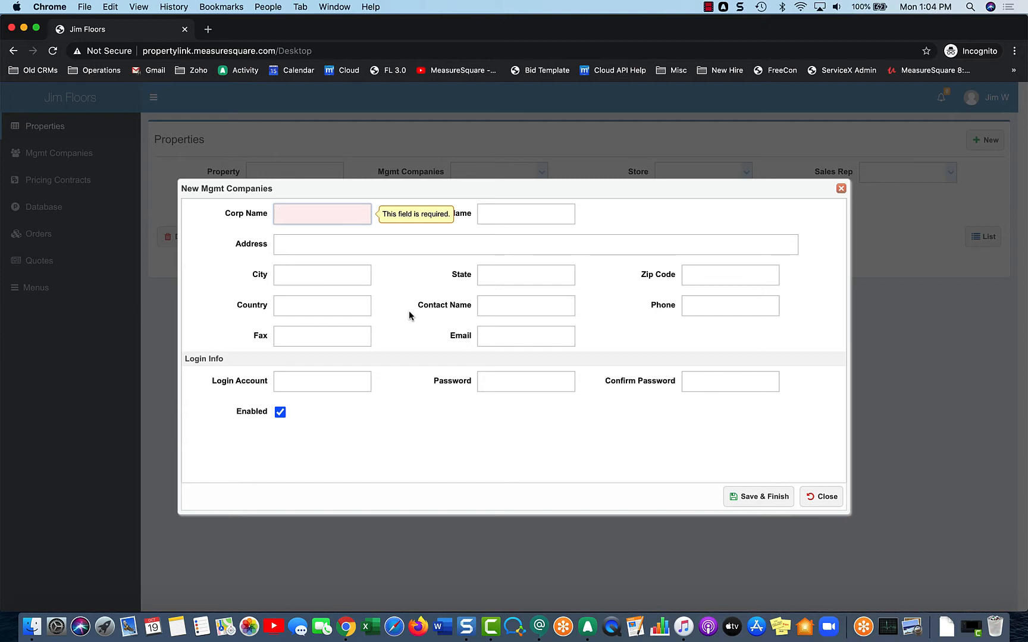
{"action": "type", "text": "Green"}
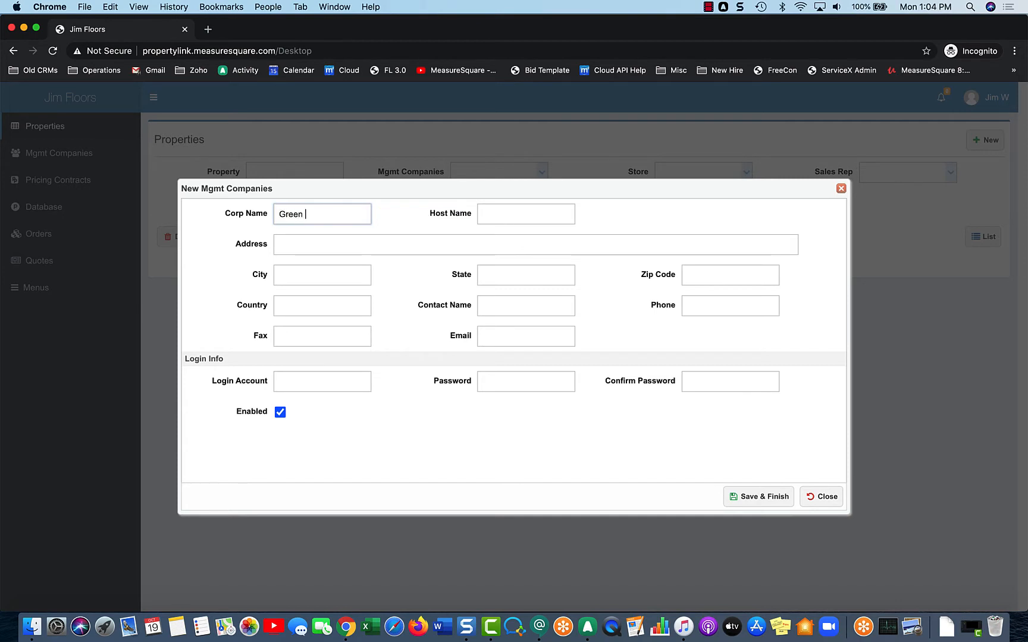
{"action": "type", "text": "Star"}
- Enter GreenStar's login account e-mail, the password and its matching confirmation
{"action": "left_click", "coordinate": [324, 387]}
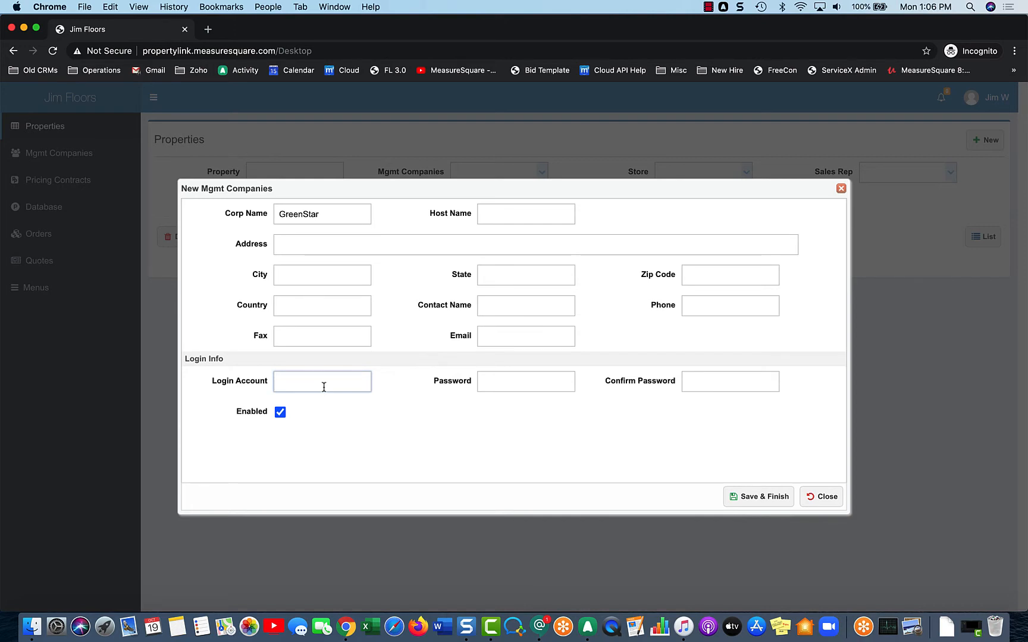
{"action": "left_click", "coordinate": [484, 381]}
{"action": "type", "text": "••••"}
{"action": "left_click", "coordinate": [699, 388]}
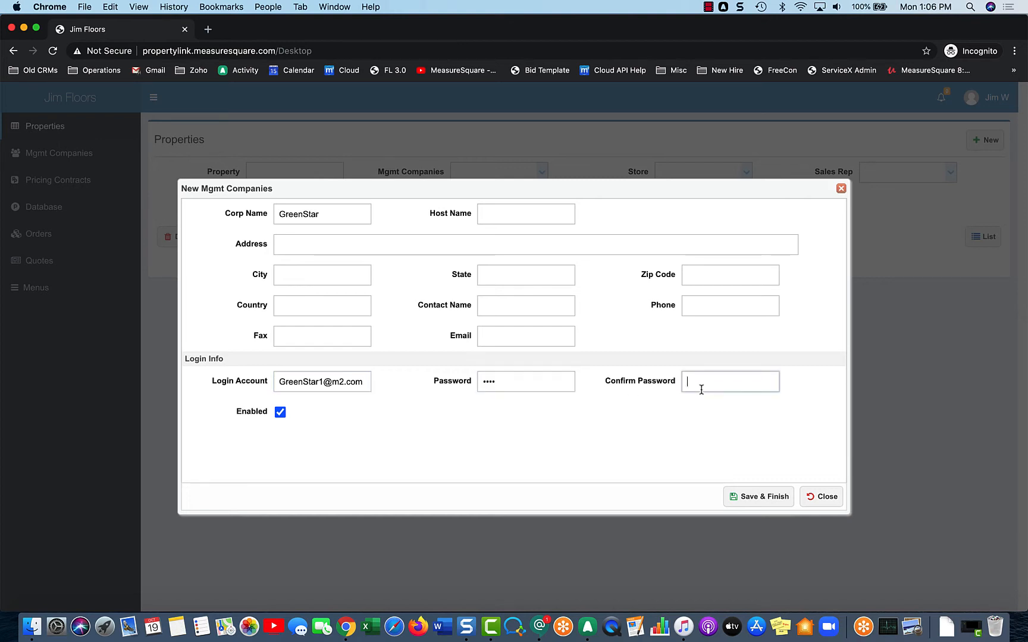
{"action": "type", "text": "••••"}
- Save GreenStar, assign the Holly Street contract, and save the Holly street property
{"action": "left_click", "coordinate": [751, 501]}
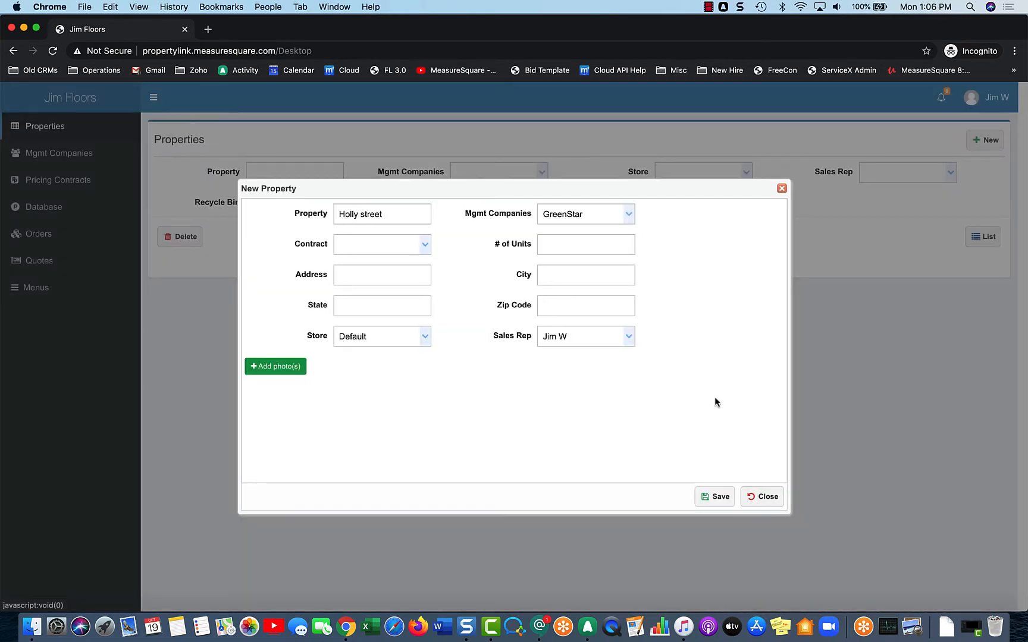
{"action": "left_click", "coordinate": [425, 246]}
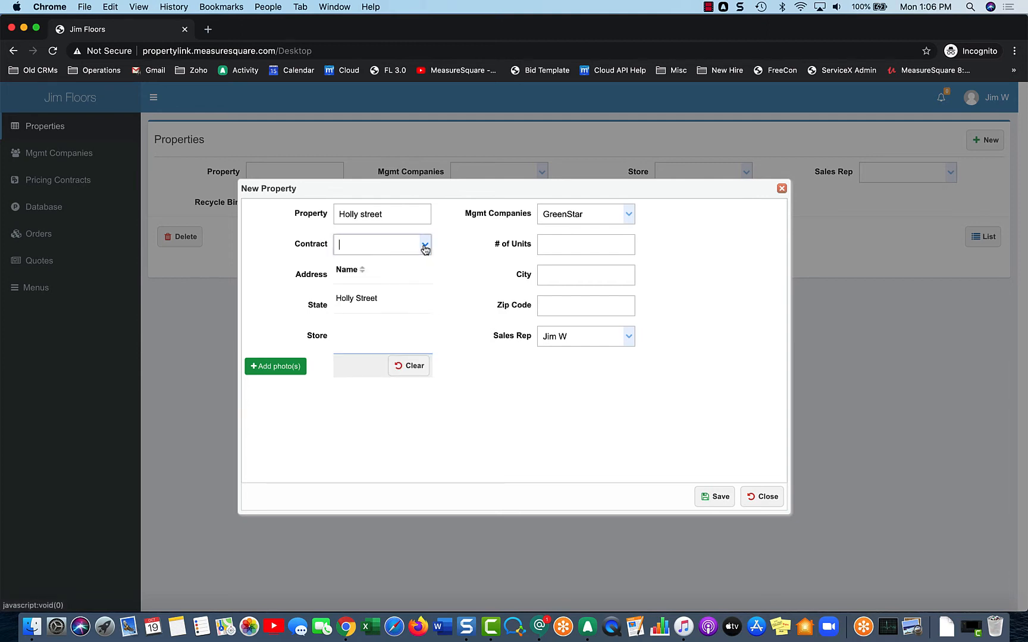
{"action": "left_click", "coordinate": [394, 301]}
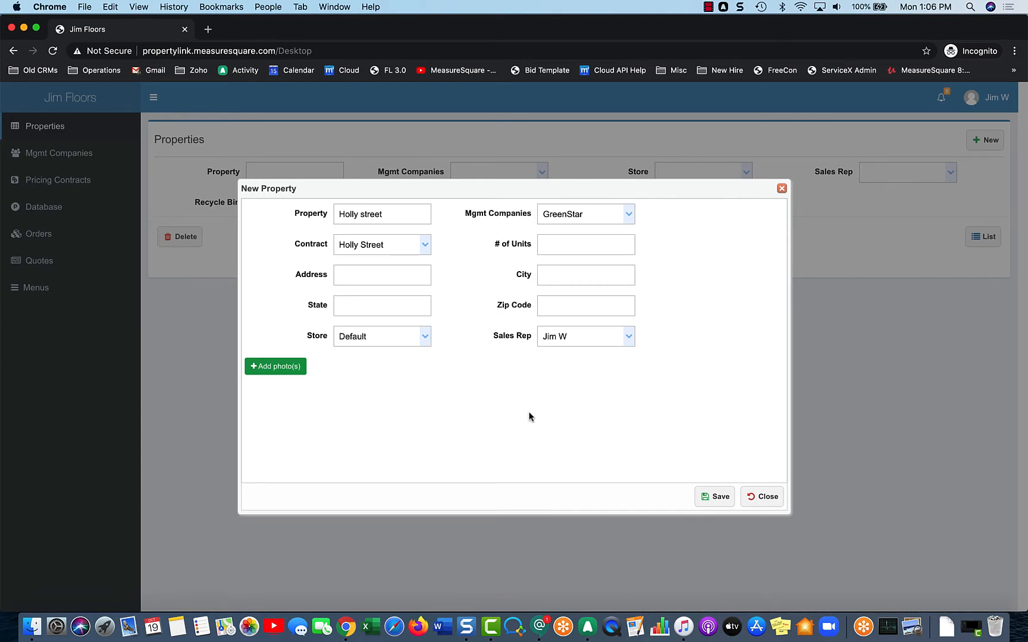
{"action": "left_click", "coordinate": [715, 496]}
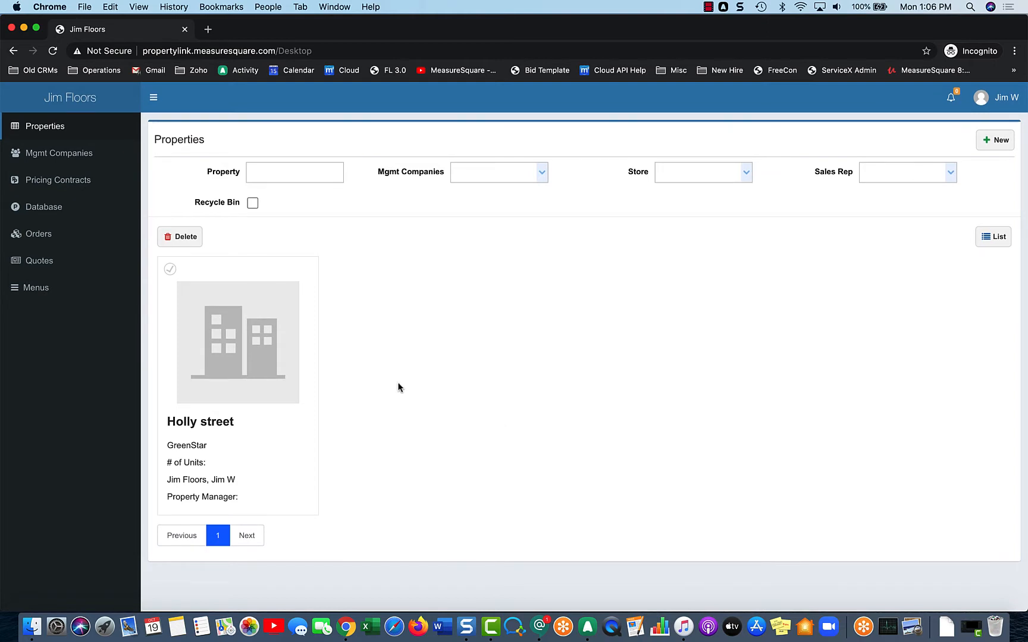
- Attach the apt2.jpg building photo to the Holly street property and save it
{"action": "mouse_move", "coordinate": [280, 347]}
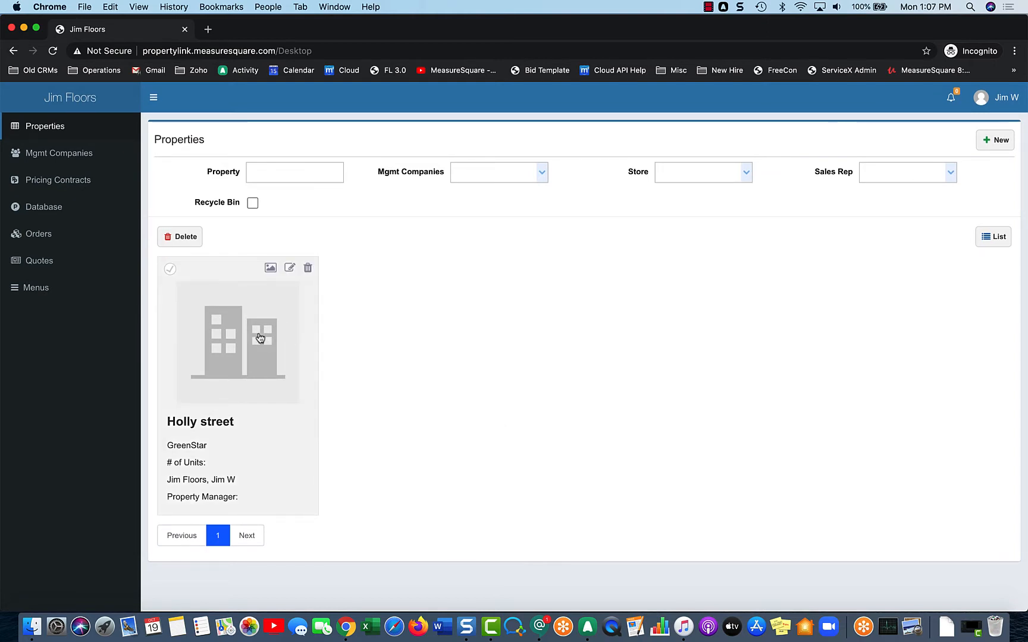
{"action": "left_click", "coordinate": [290, 268]}
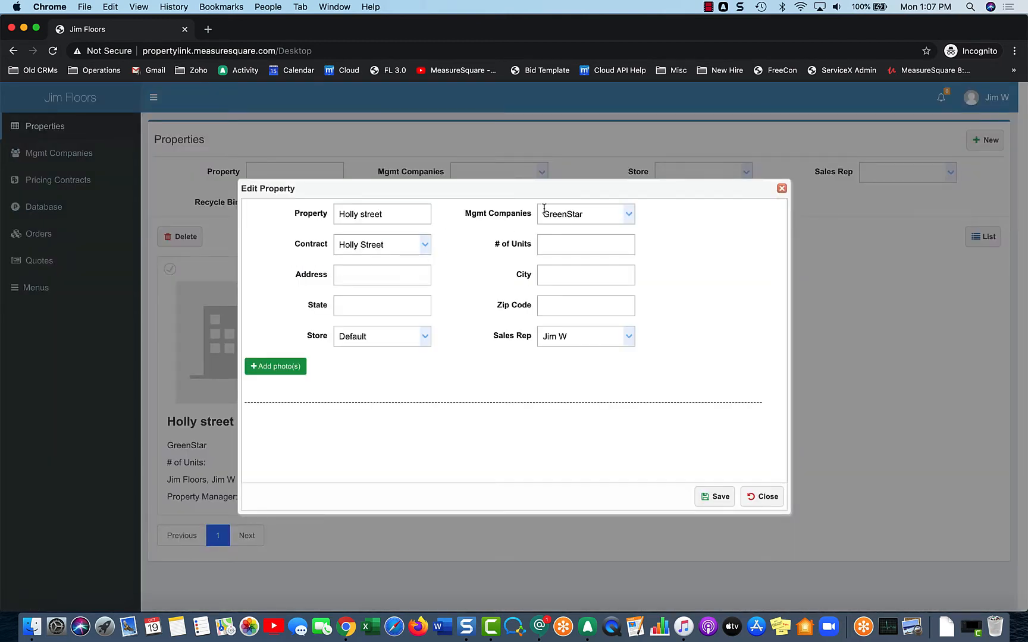
{"action": "left_click", "coordinate": [254, 366]}
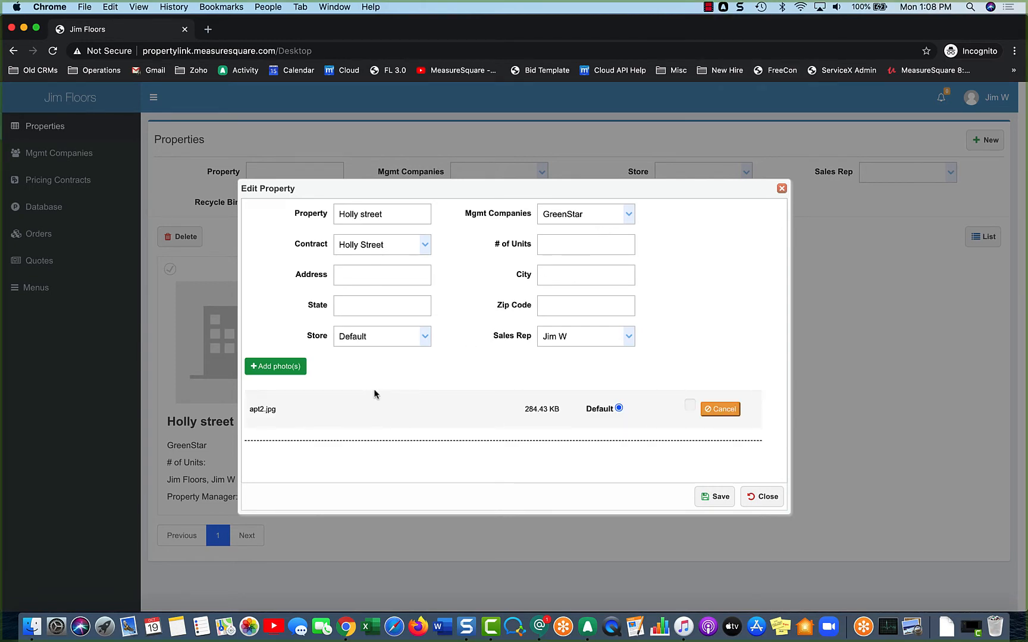
{"action": "left_click", "coordinate": [721, 507]}
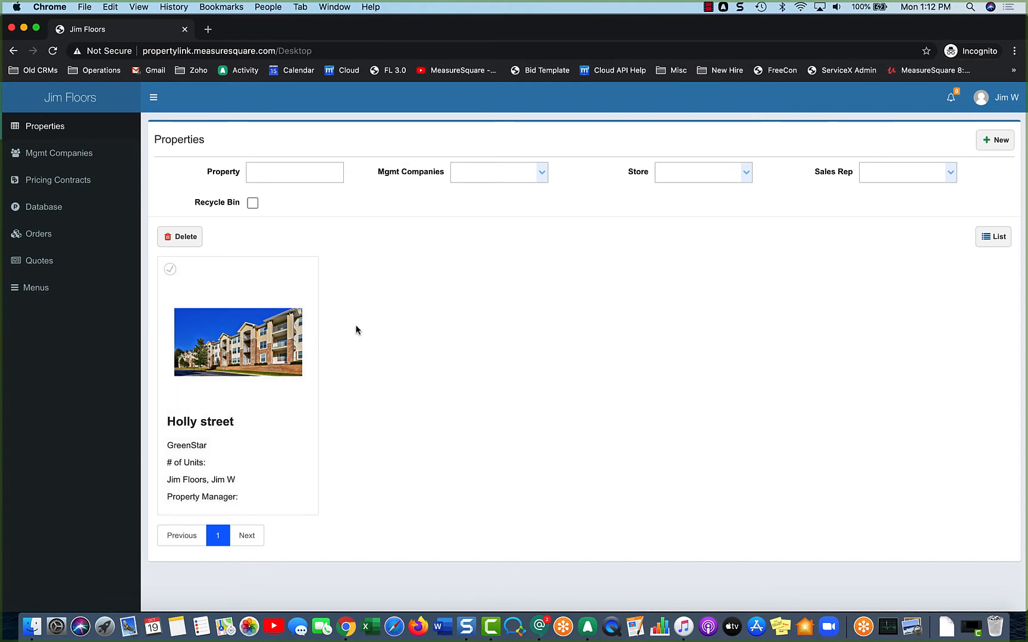
- Browse Holly street's Contract Products and view the CARPET-INSTALL PATTERN details without changes
{"action": "left_click", "coordinate": [268, 340]}
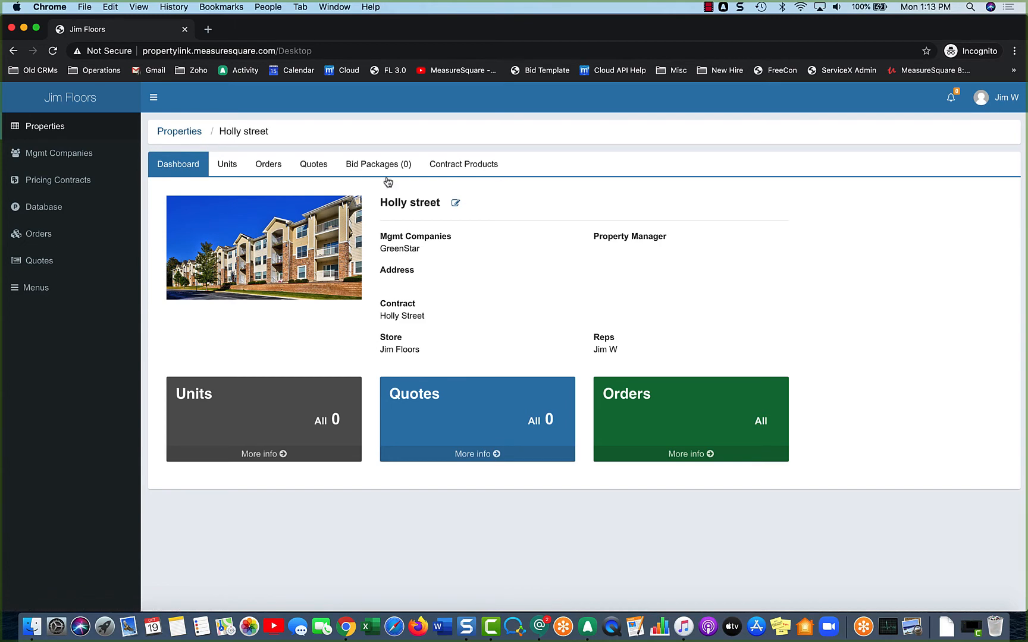
{"action": "left_click", "coordinate": [430, 172]}
{"action": "scroll", "coordinate": [429, 172], "scroll_direction": "down", "scroll_amount": 1}
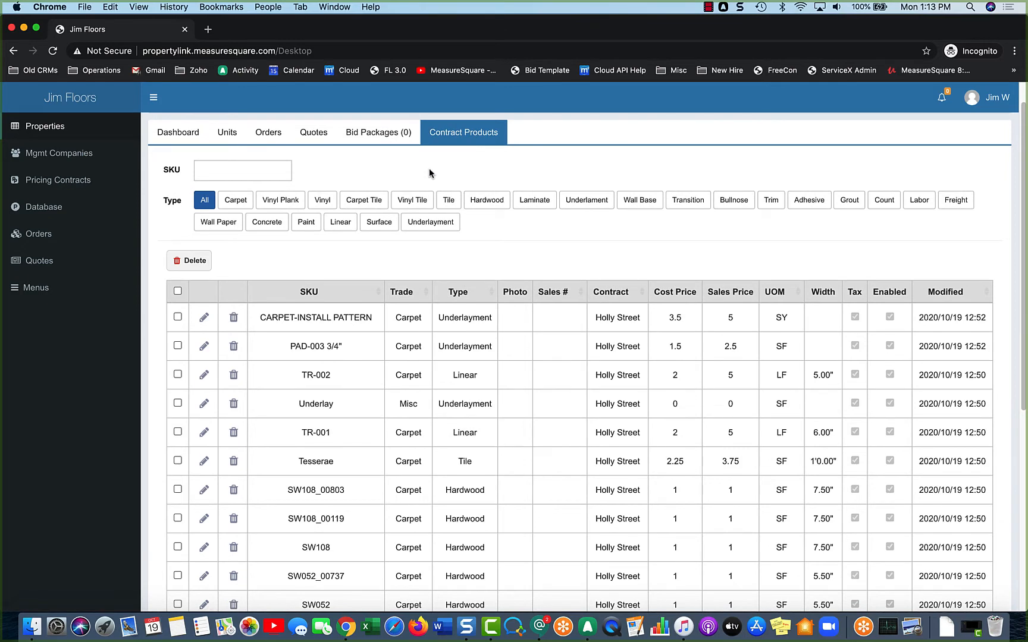
{"action": "scroll", "coordinate": [429, 170], "scroll_direction": "down", "scroll_amount": 1}
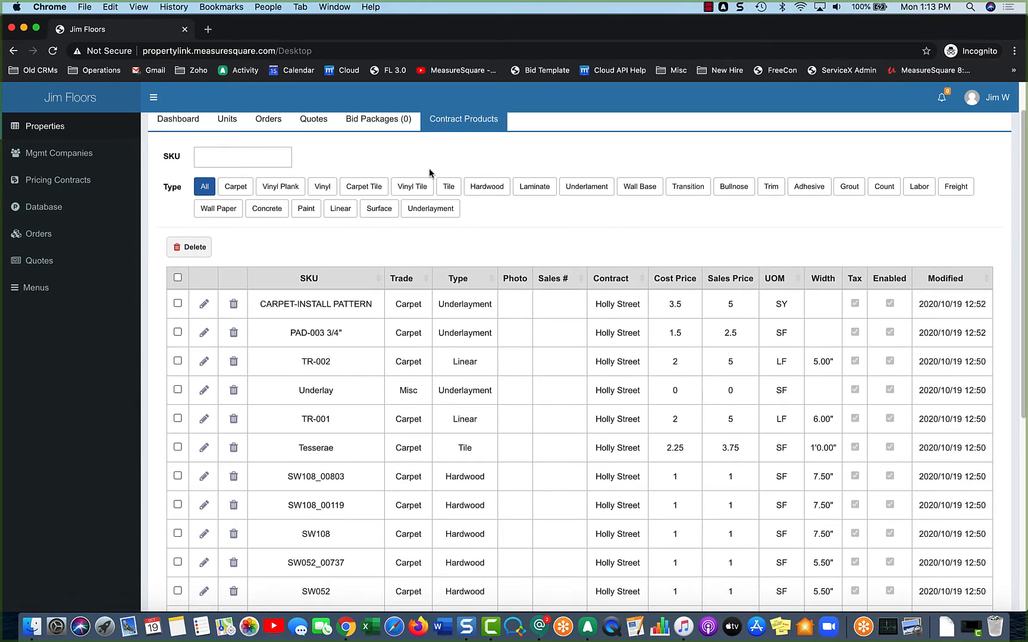
{"action": "scroll", "coordinate": [493, 237], "scroll_direction": "down", "scroll_amount": 1}
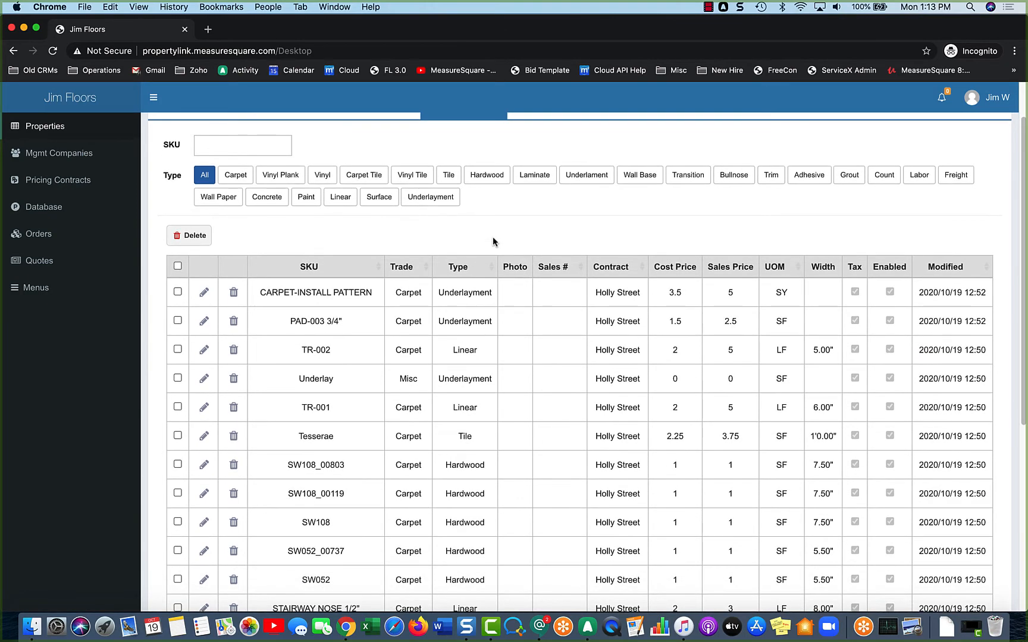
{"action": "left_click", "coordinate": [203, 292]}
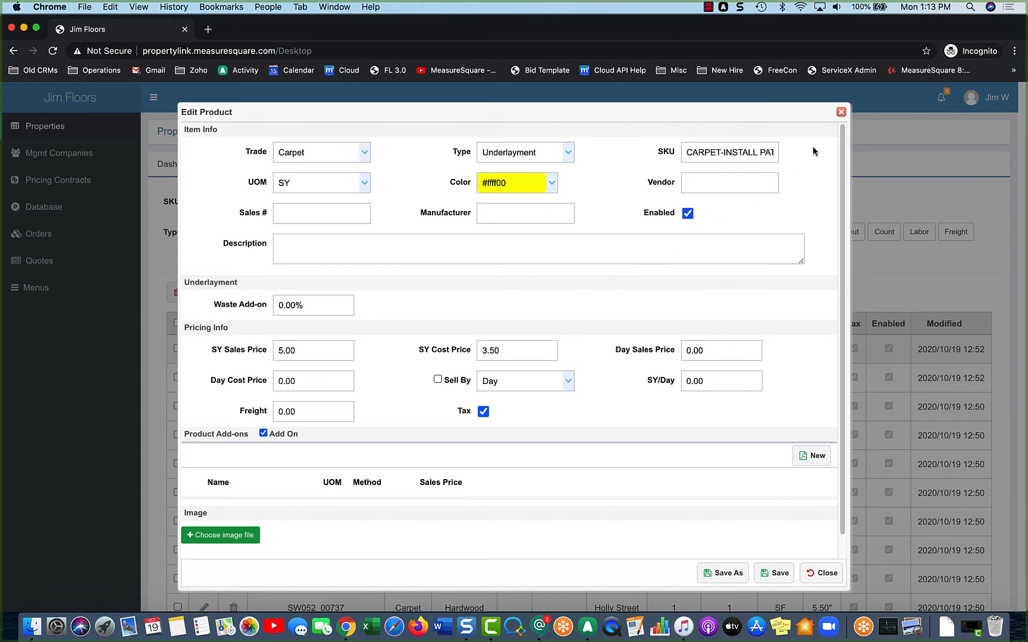
{"action": "left_click", "coordinate": [840, 111]}
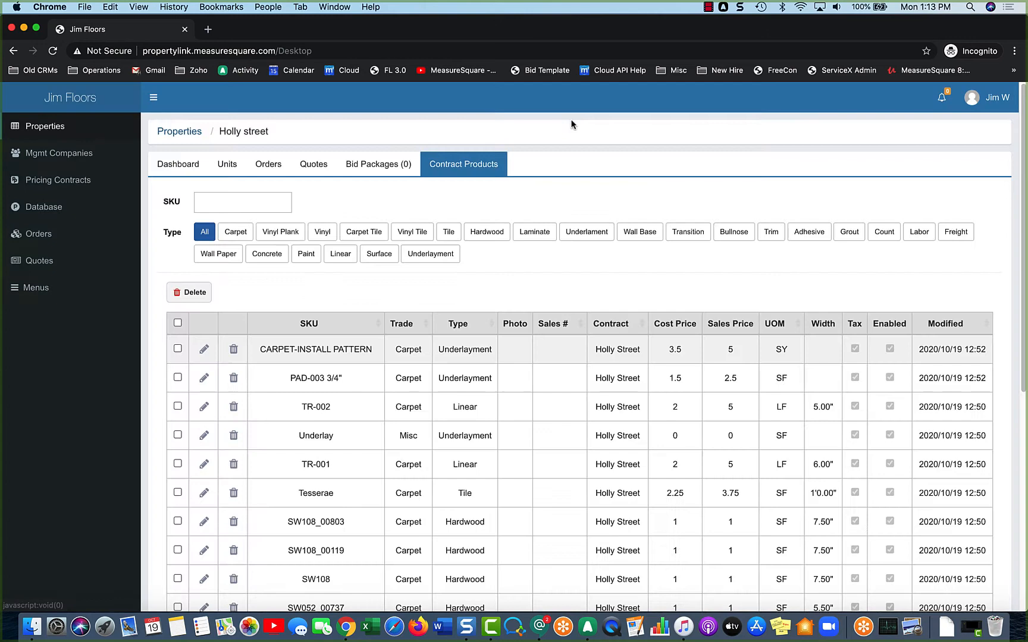
- From the property's Units tab, list the M2 diagrams available for import
{"action": "left_click", "coordinate": [196, 172]}
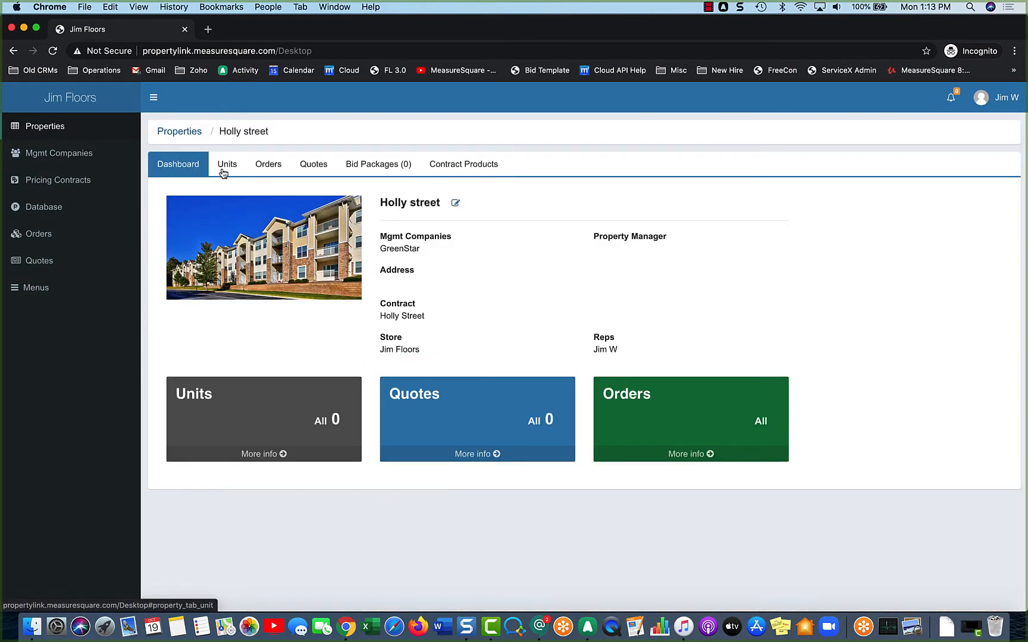
{"action": "left_click", "coordinate": [224, 171]}
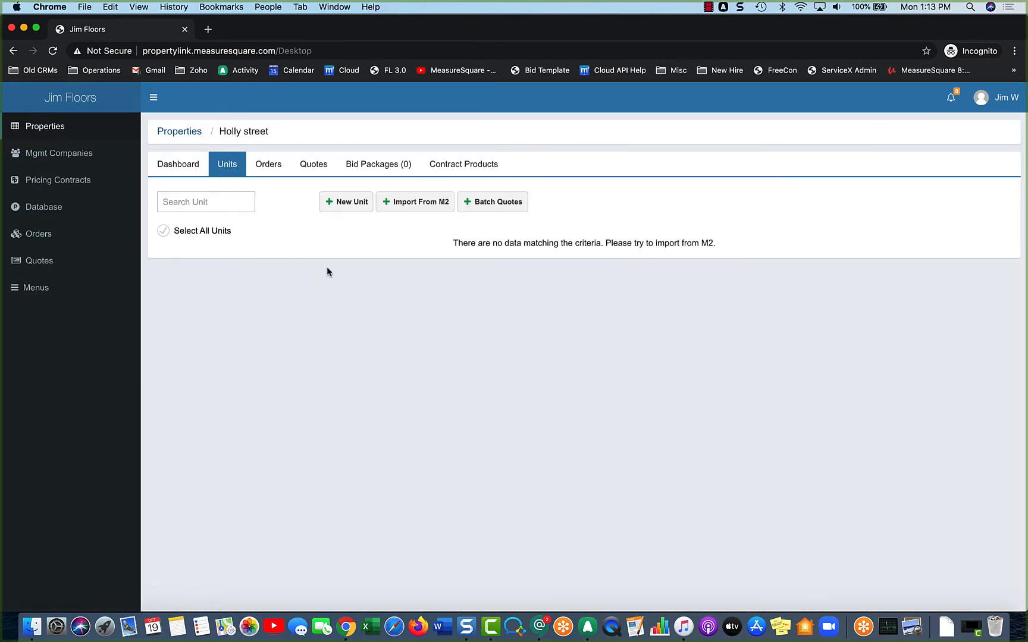
{"action": "left_click", "coordinate": [420, 204]}
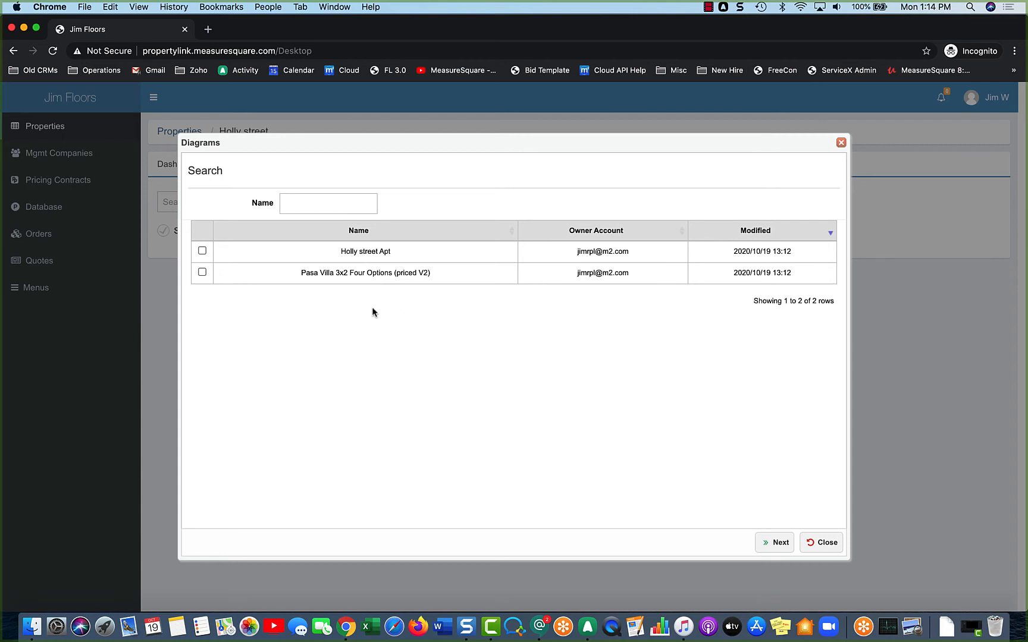
- Select the Pasa Villa 3x2 Four Options diagram and all four of its layouts
{"action": "left_click", "coordinate": [203, 273]}
{"action": "left_click", "coordinate": [776, 543]}
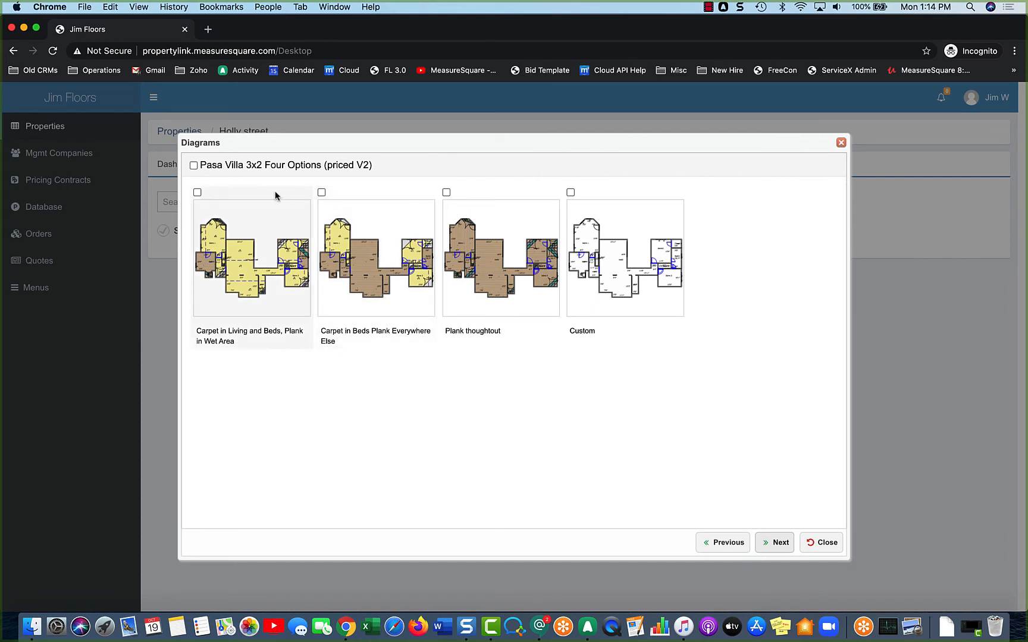
{"action": "left_click", "coordinate": [240, 169]}
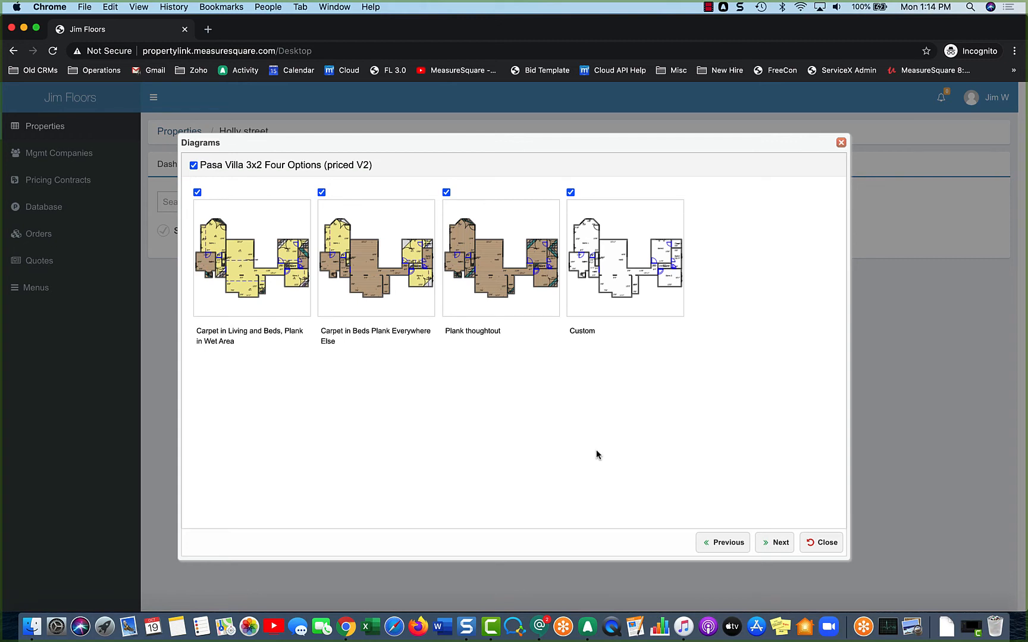
{"action": "left_click", "coordinate": [765, 545]}
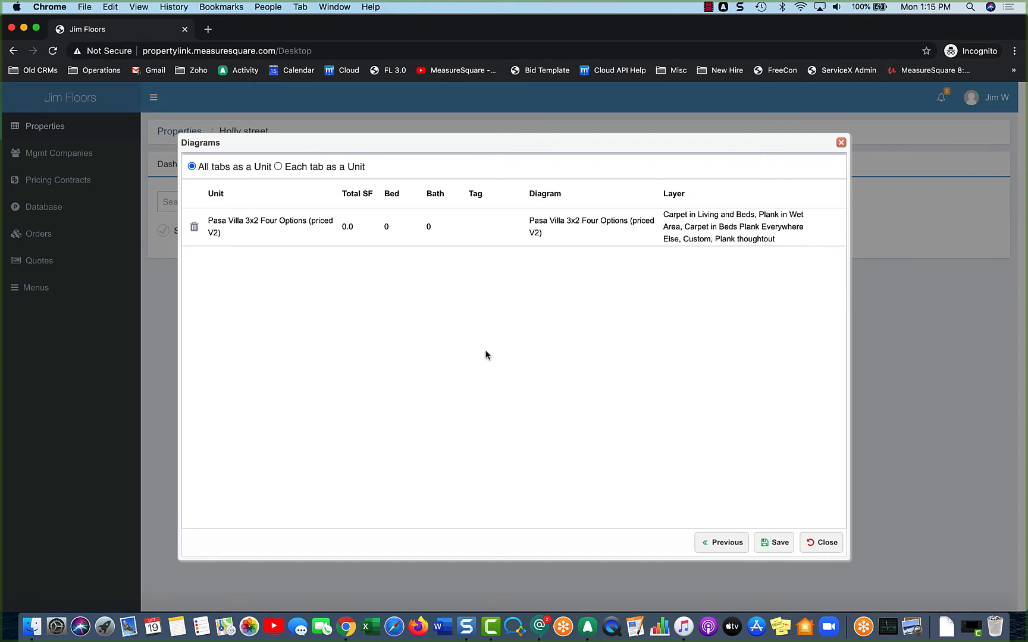
- Import Pasa Villa with 'All tabs as a Unit' so its four layouts form one unit, and save
{"action": "left_click", "coordinate": [278, 166]}
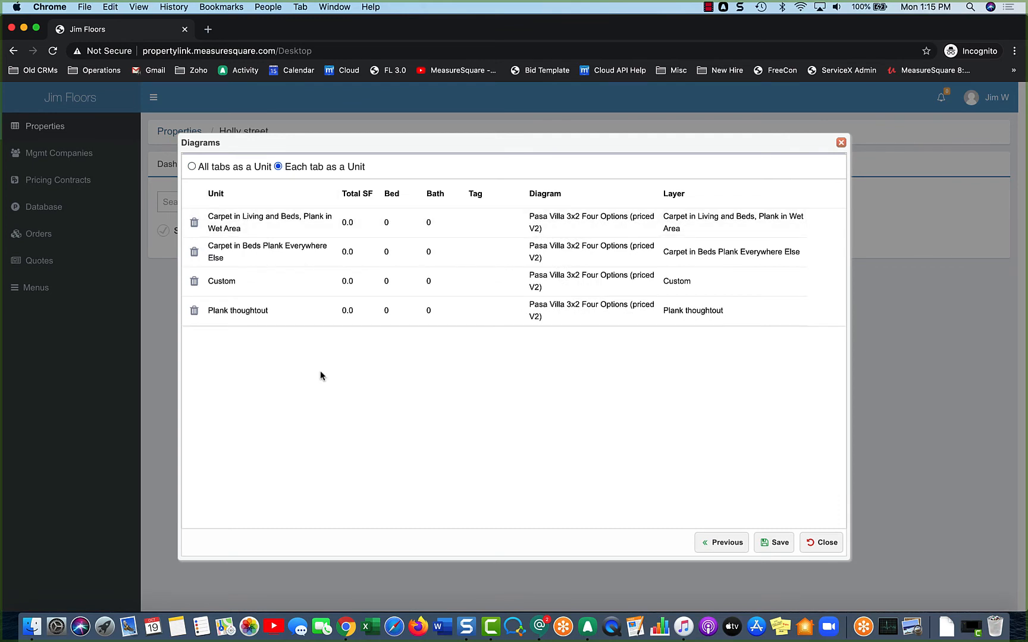
{"action": "left_click", "coordinate": [238, 225]}
{"action": "left_click", "coordinate": [336, 391]}
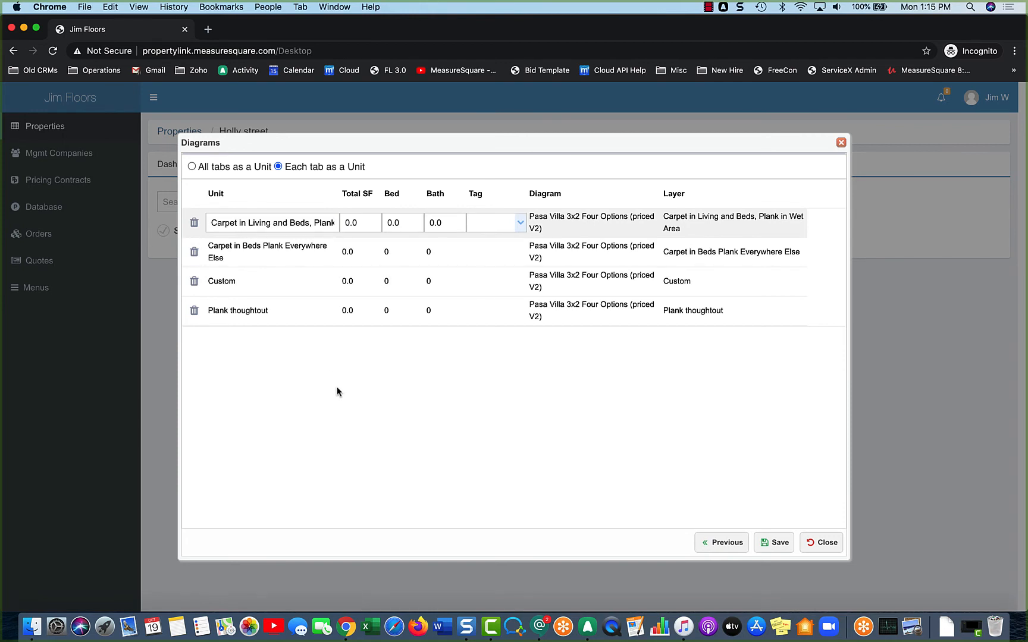
{"action": "left_click", "coordinate": [192, 167]}
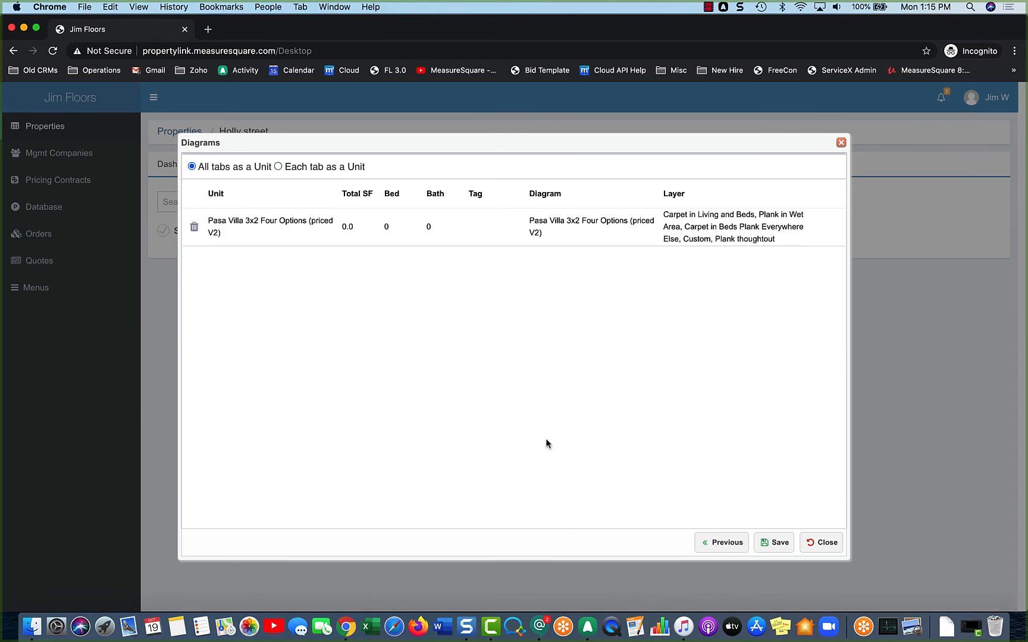
{"action": "left_click", "coordinate": [771, 542]}
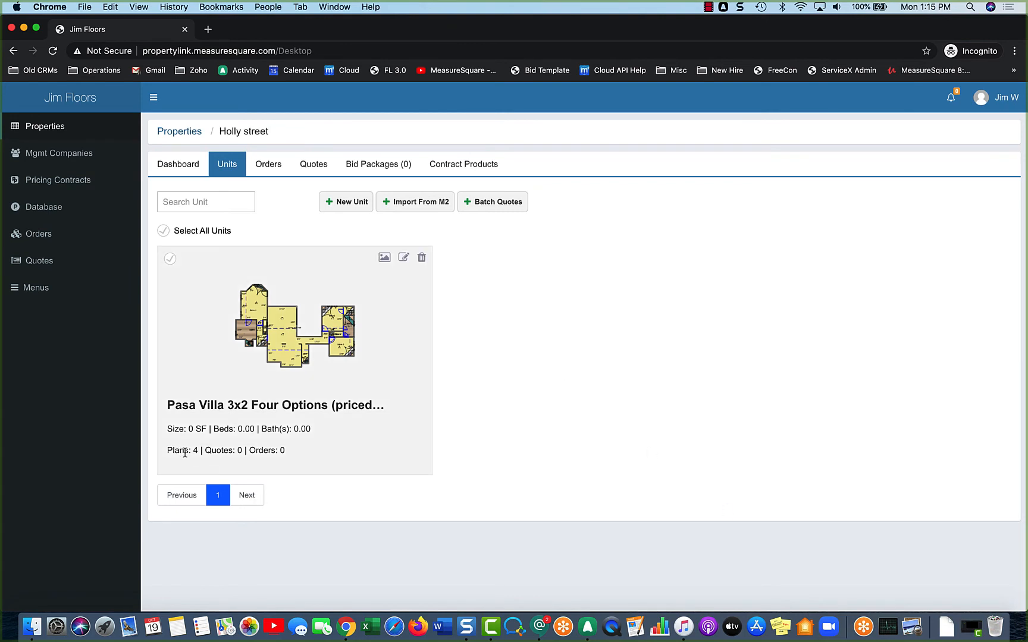
{"action": "left_click", "coordinate": [250, 366]}
{"action": "scroll", "coordinate": [518, 349], "scroll_direction": "down", "scroll_amount": 5}
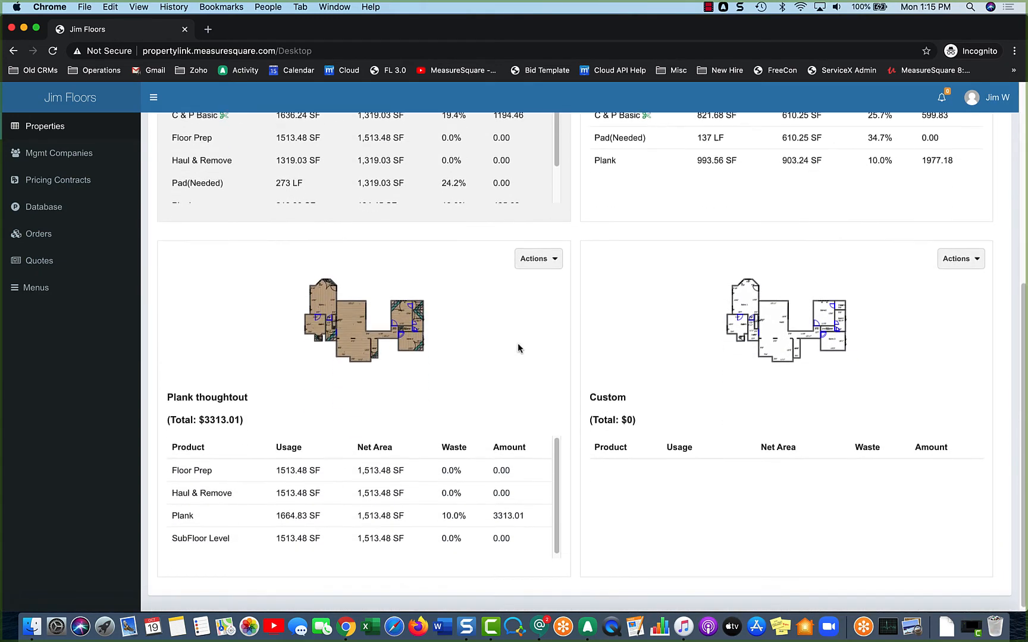
{"action": "scroll", "coordinate": [517, 349], "scroll_direction": "up", "scroll_amount": 3}
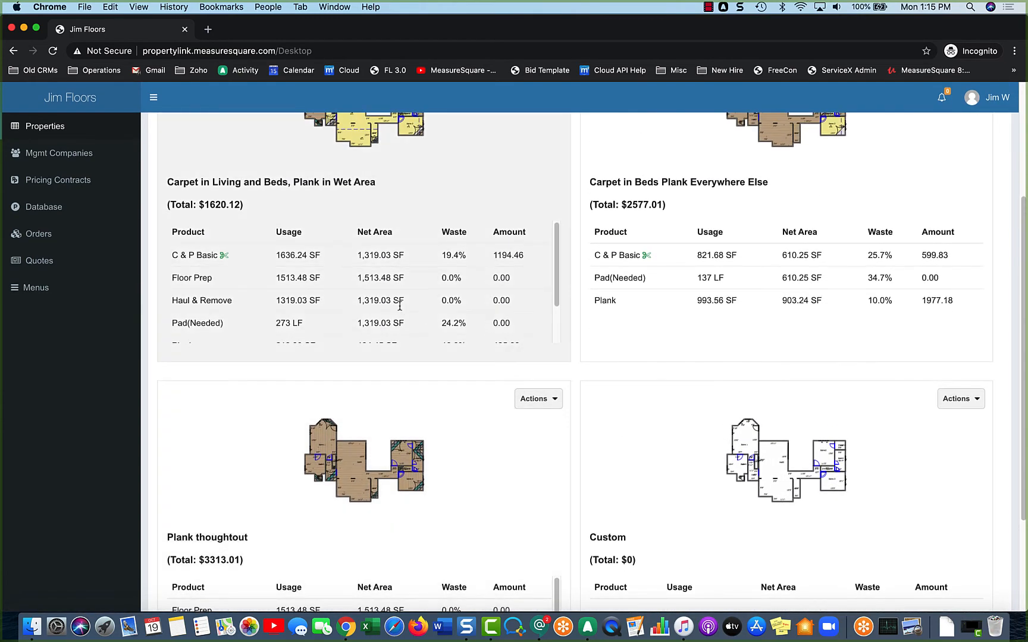
{"action": "scroll", "coordinate": [257, 314], "scroll_direction": "up", "scroll_amount": 3}
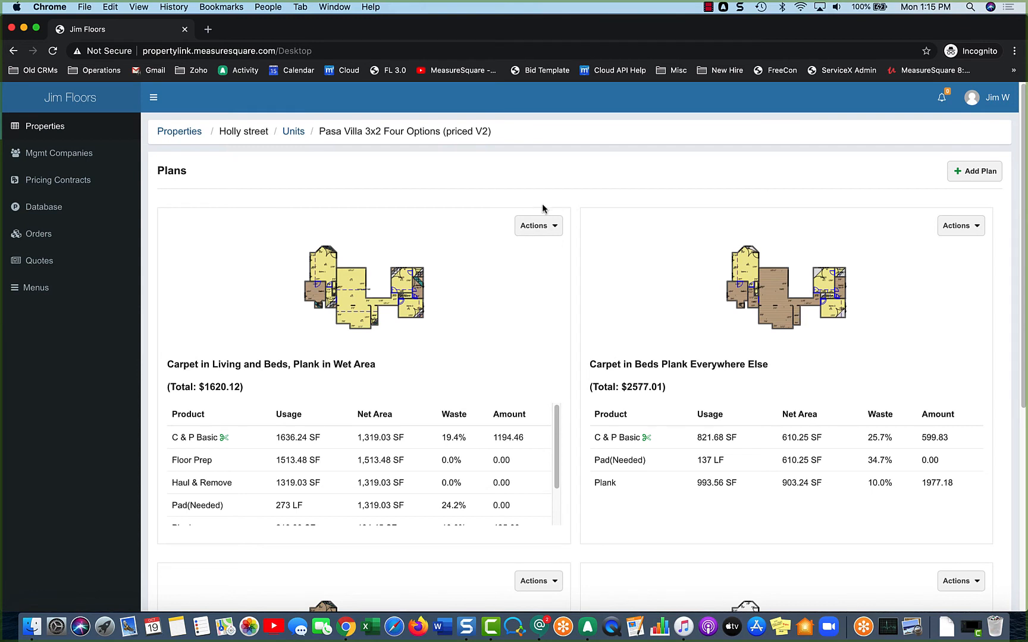
{"action": "left_click", "coordinate": [555, 224]}
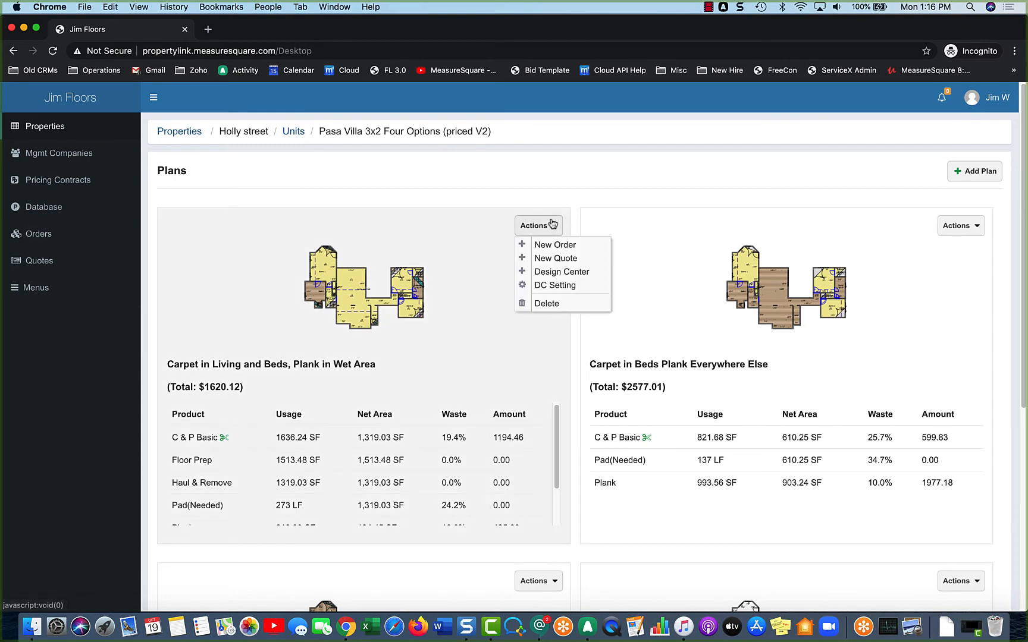
{"action": "left_click", "coordinate": [518, 191]}
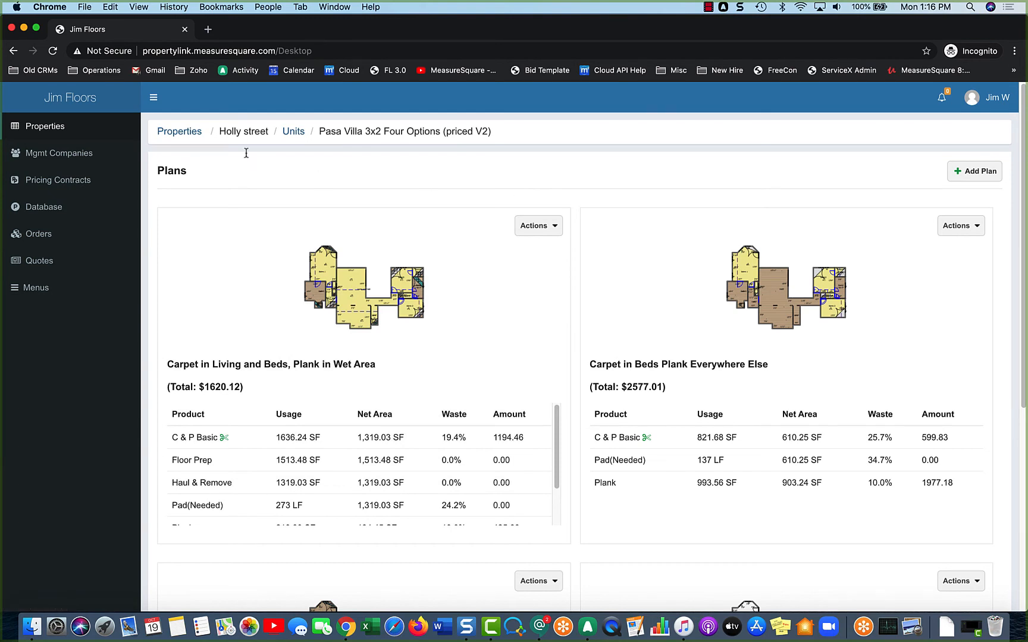
{"action": "left_click", "coordinate": [293, 132]}
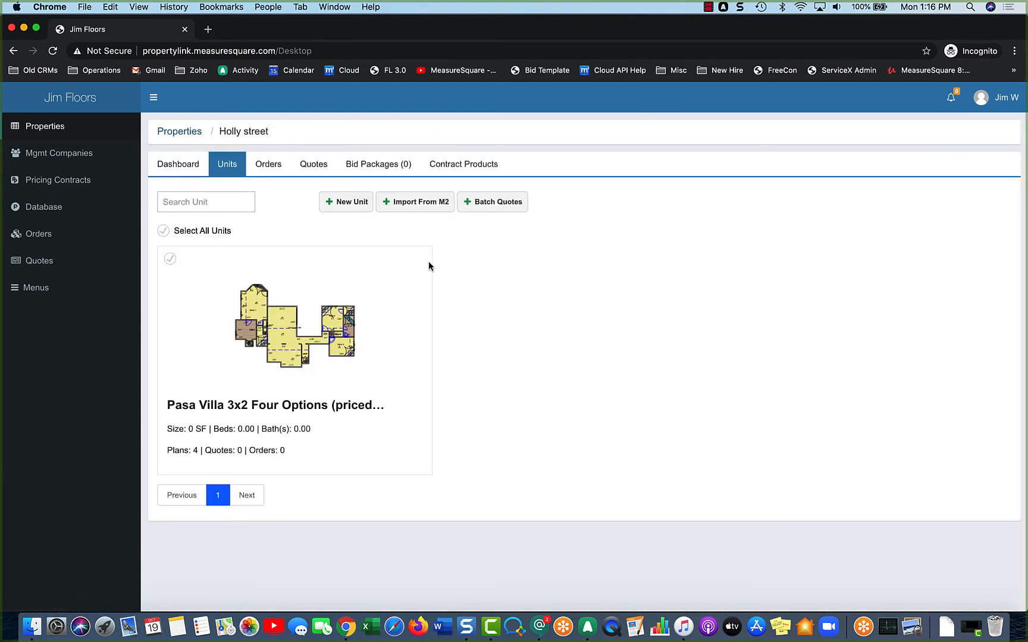
- Choose the Holly street Apt diagram with all four floor plans, Studio through 2.2D
{"action": "left_click", "coordinate": [407, 203]}
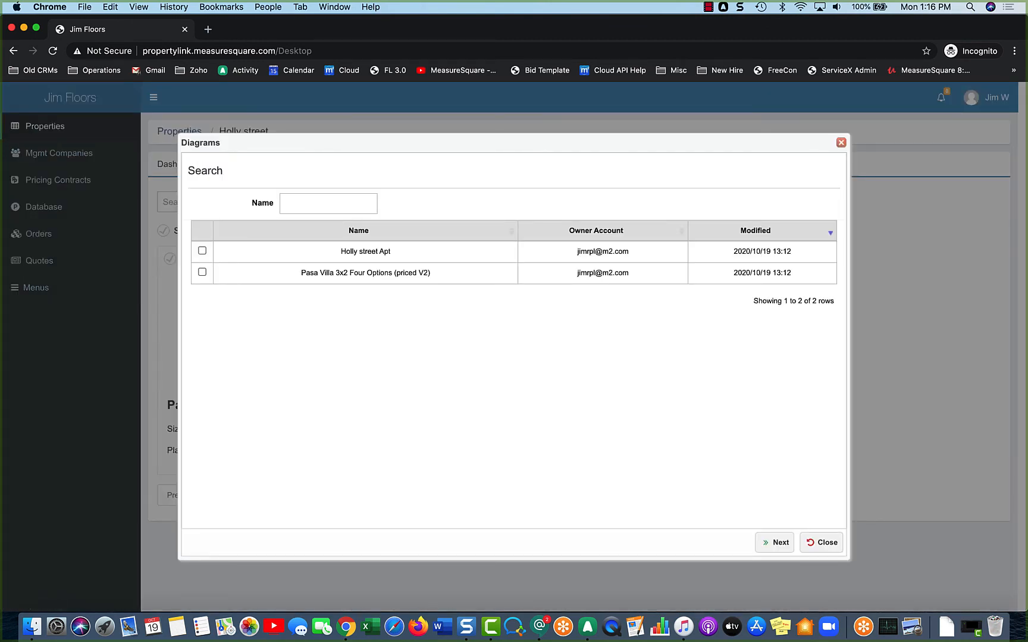
{"action": "left_click", "coordinate": [201, 252]}
{"action": "left_click", "coordinate": [776, 542]}
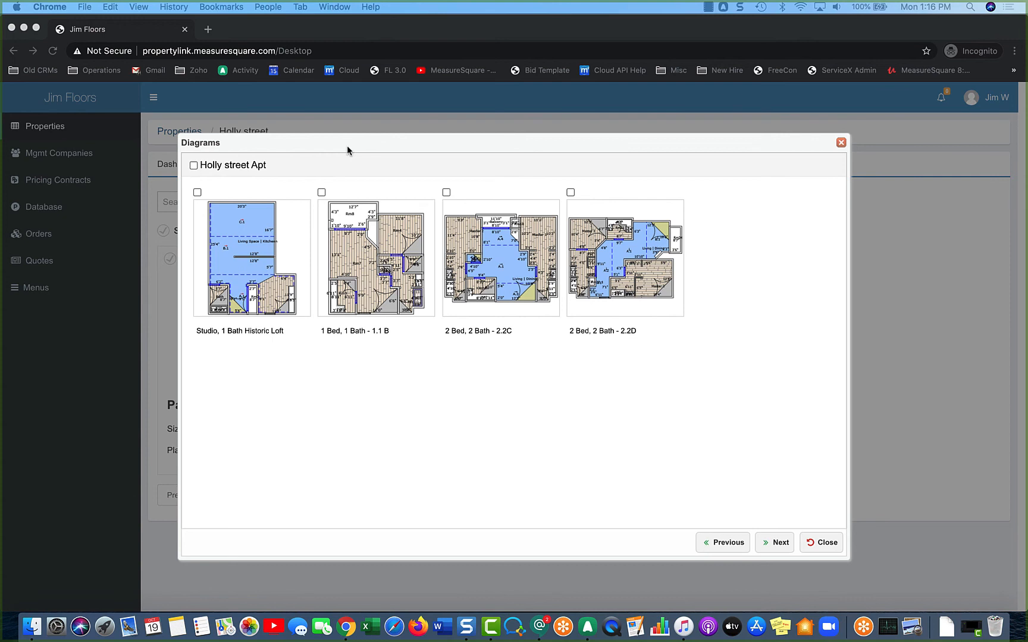
{"action": "left_click", "coordinate": [195, 166]}
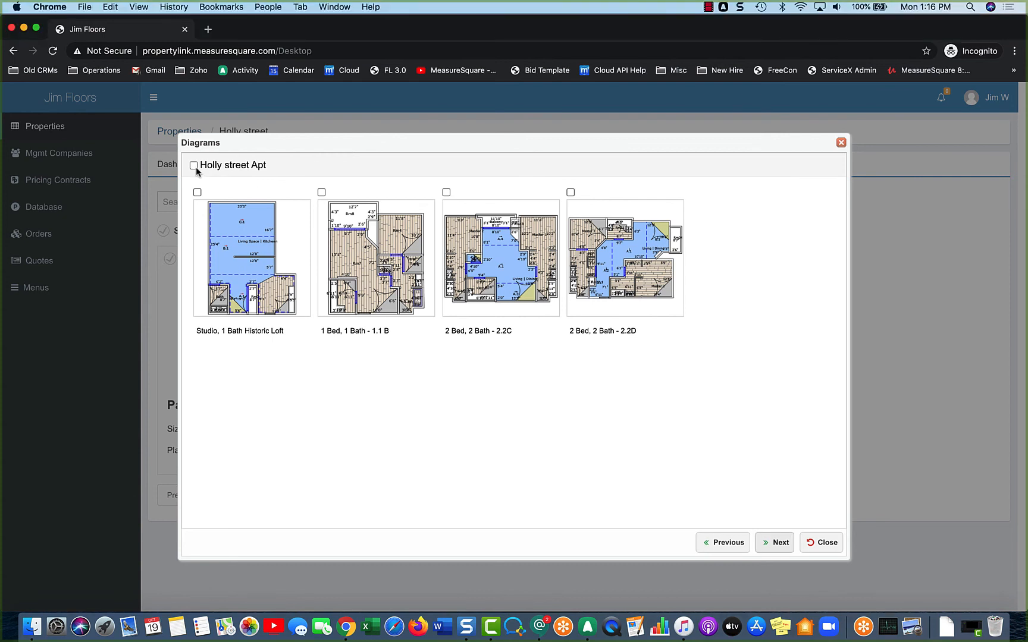
{"action": "left_click", "coordinate": [194, 166]}
{"action": "left_click", "coordinate": [773, 544]}
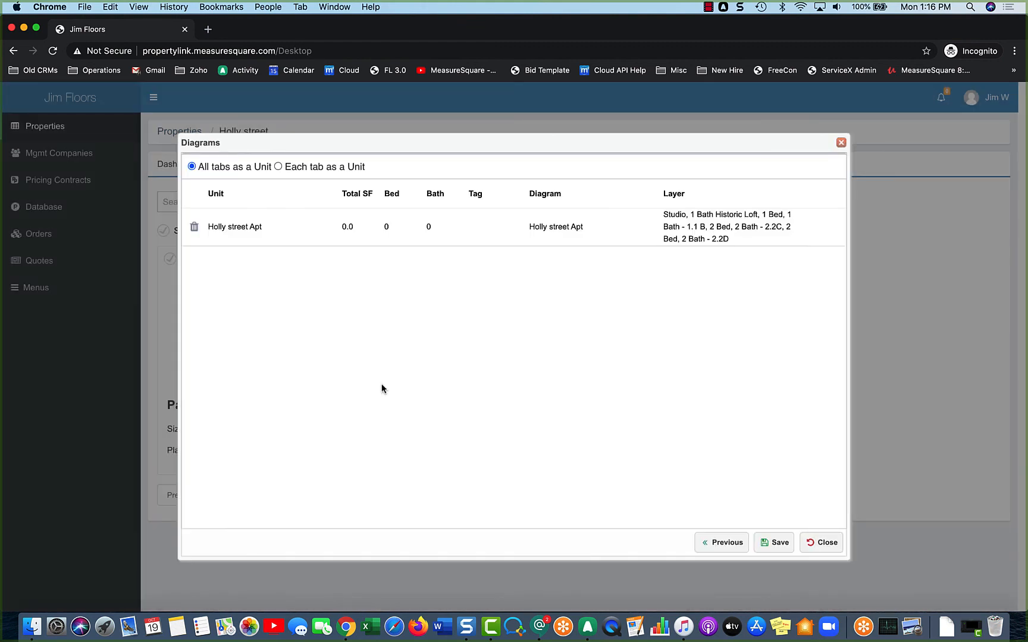
- Import each Holly street Apt tab as its own unit, keeping the studio unit's name, and save
{"action": "left_click", "coordinate": [279, 167]}
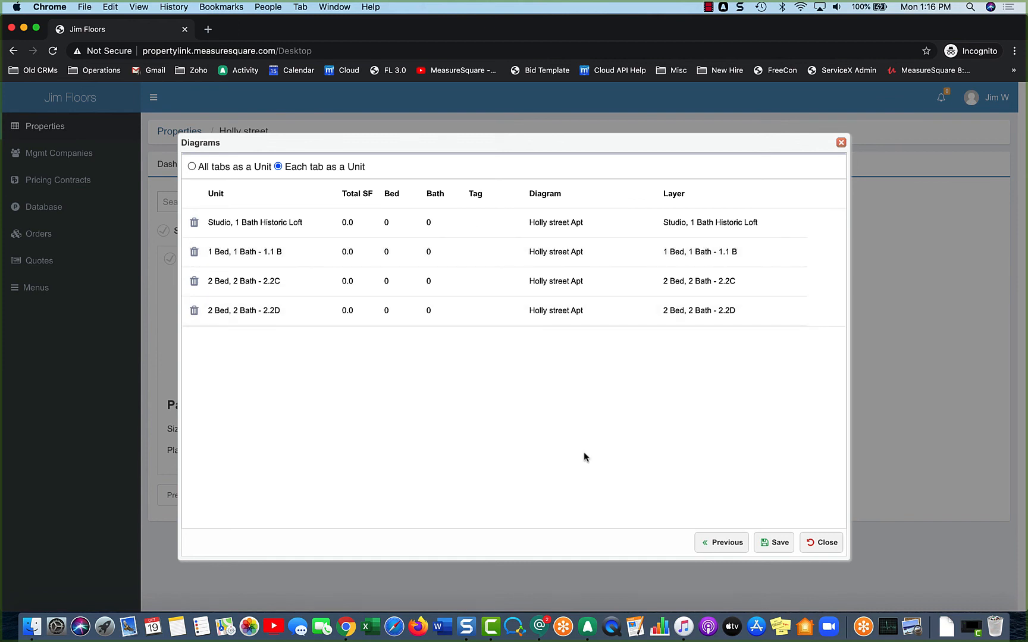
{"action": "left_click", "coordinate": [265, 230]}
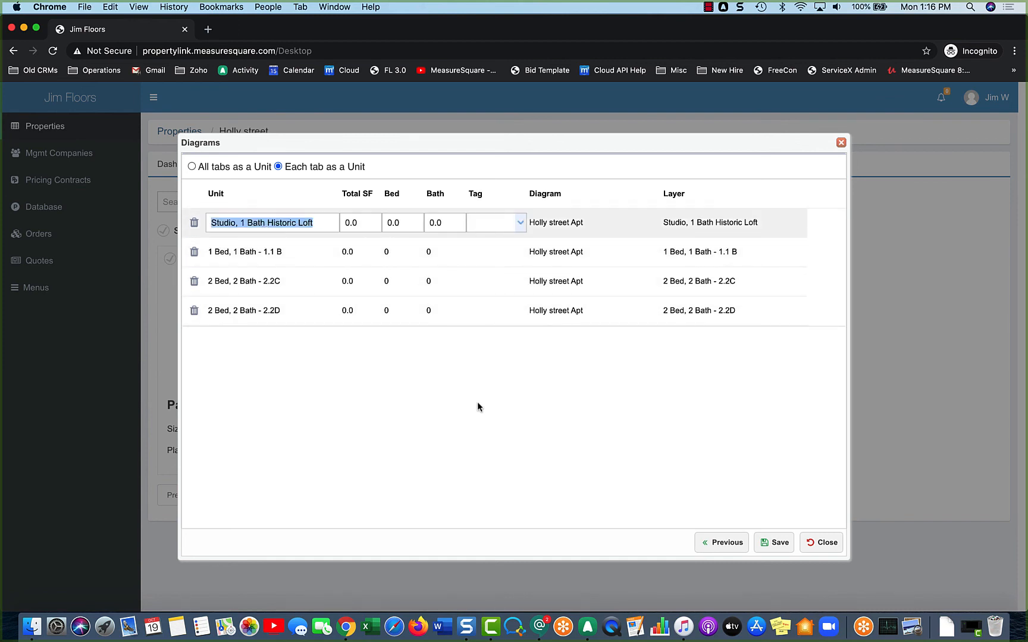
{"action": "left_click", "coordinate": [490, 430]}
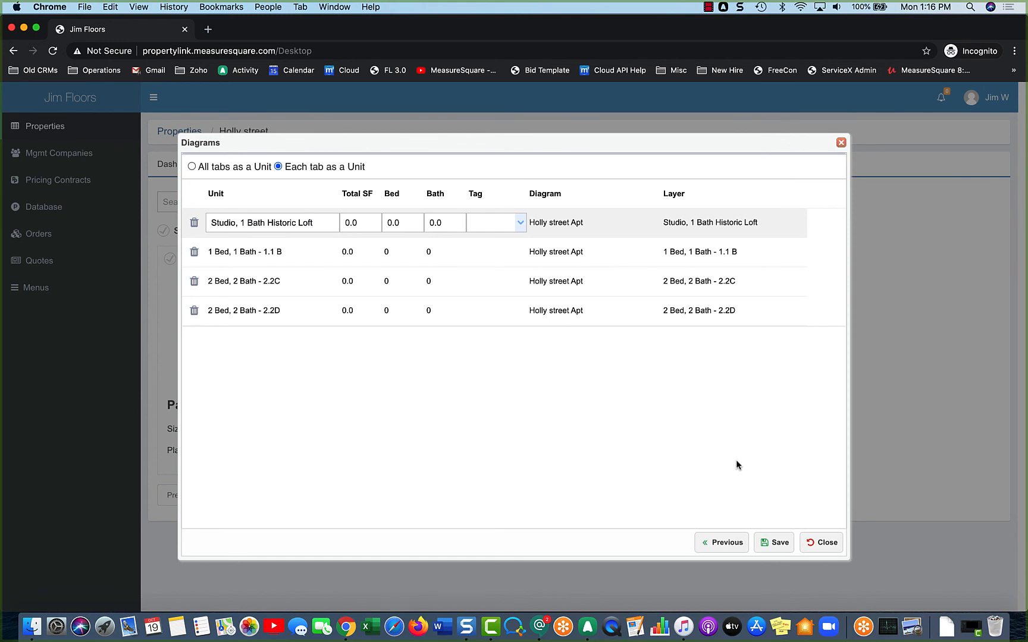
{"action": "left_click", "coordinate": [778, 542]}
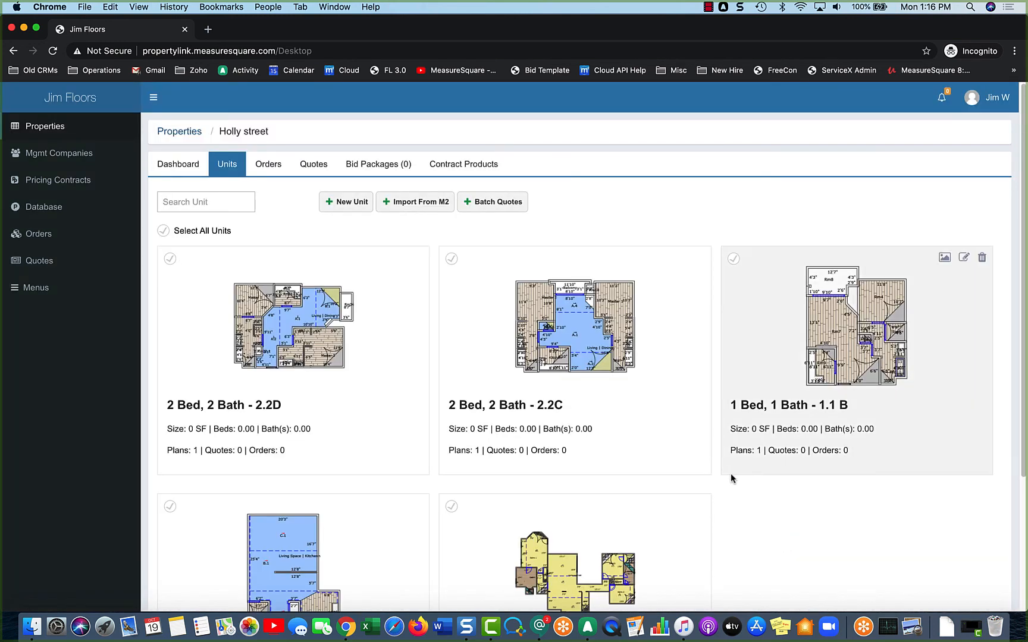
- Browse Holly street's units and open the 2 Bed, 2 Bath - 2.2D unit's plan
{"action": "scroll", "coordinate": [730, 473], "scroll_direction": "down", "scroll_amount": 3}
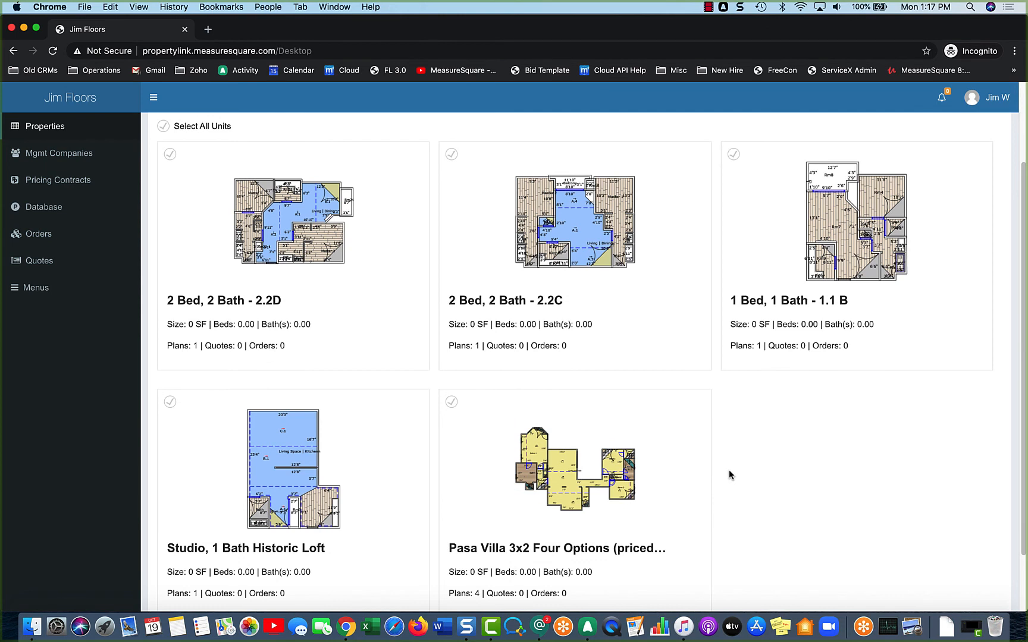
{"action": "scroll", "coordinate": [730, 474], "scroll_direction": "down", "scroll_amount": 1}
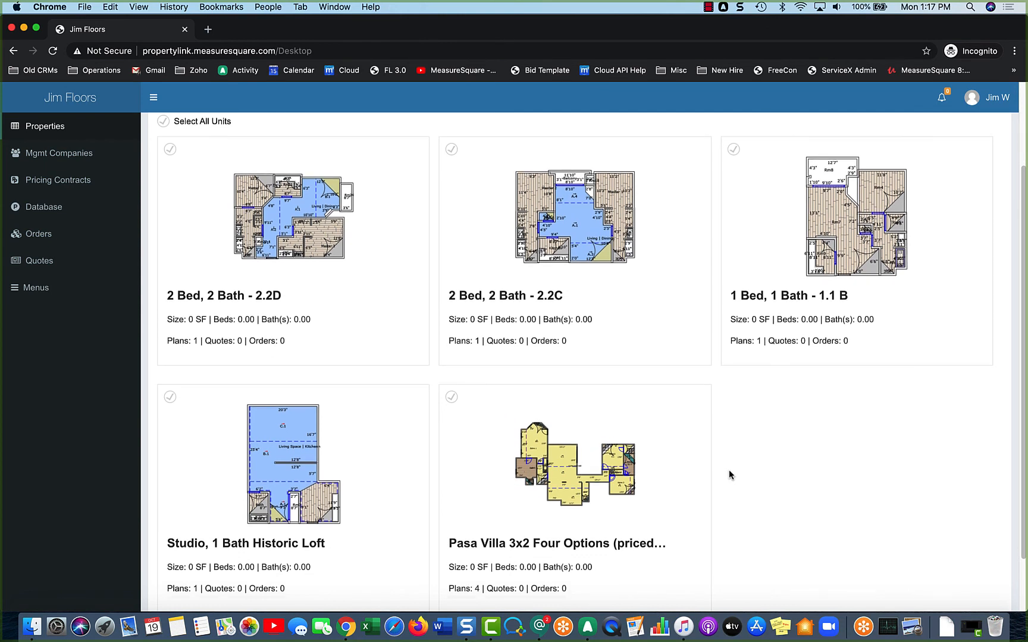
{"action": "scroll", "coordinate": [730, 474], "scroll_direction": "down", "scroll_amount": 2}
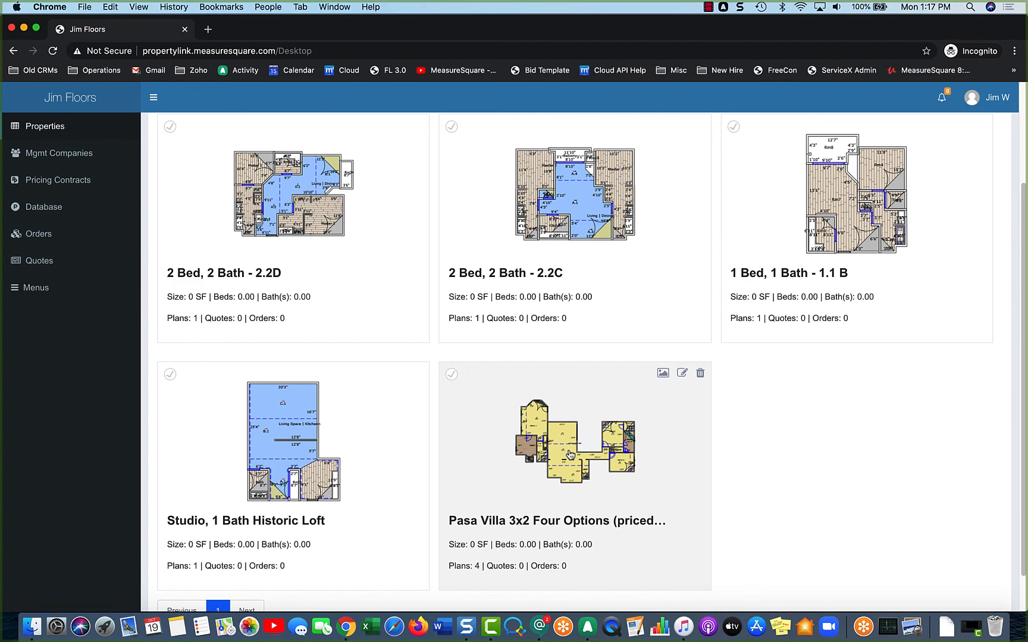
{"action": "scroll", "coordinate": [333, 253], "scroll_direction": "up", "scroll_amount": 3}
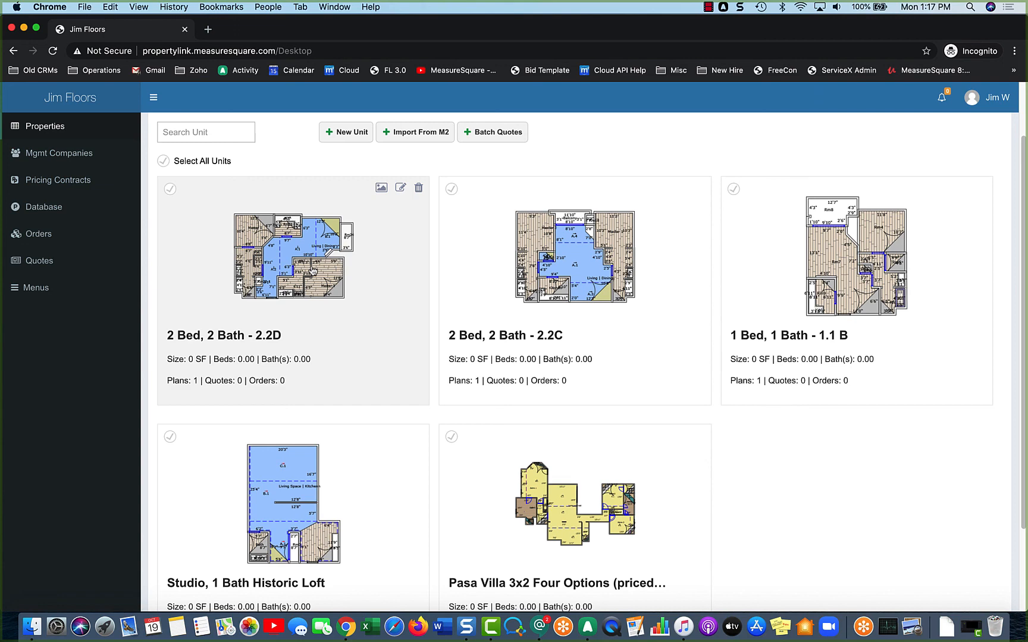
{"action": "left_click", "coordinate": [312, 271]}
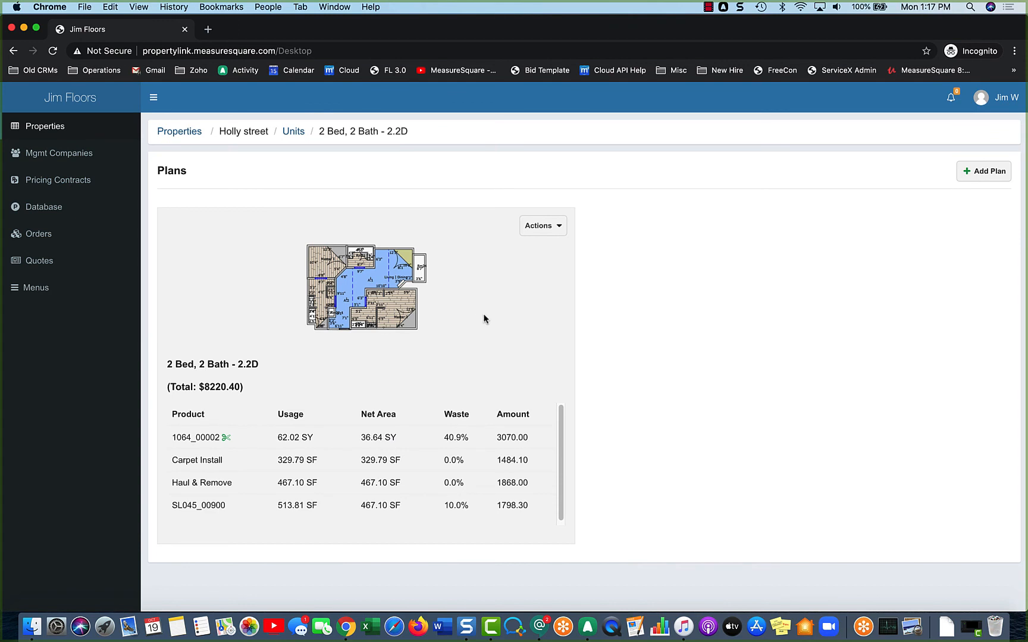
- Look at the 2.2D plan's Actions menu and Add Plan without changes, then return to Holly street's units
{"action": "left_click", "coordinate": [543, 226]}
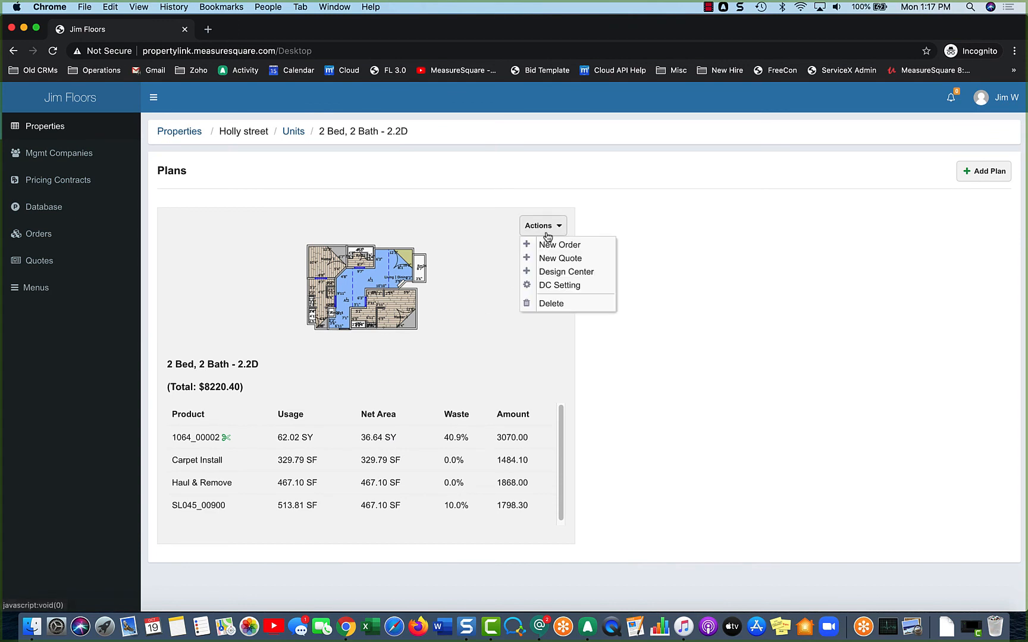
{"action": "left_click", "coordinate": [675, 190]}
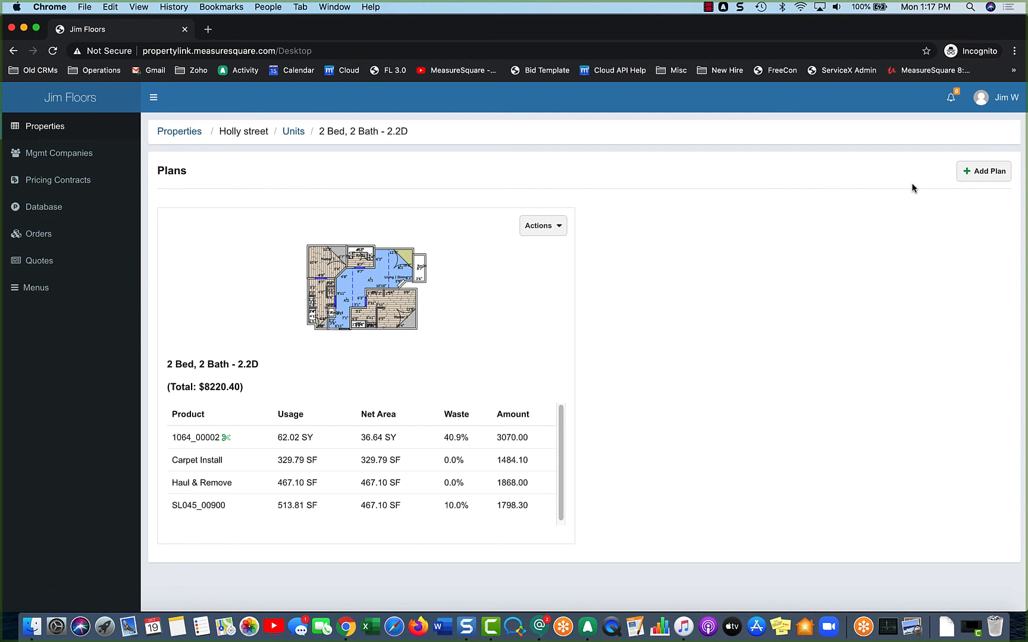
{"action": "left_click", "coordinate": [982, 170]}
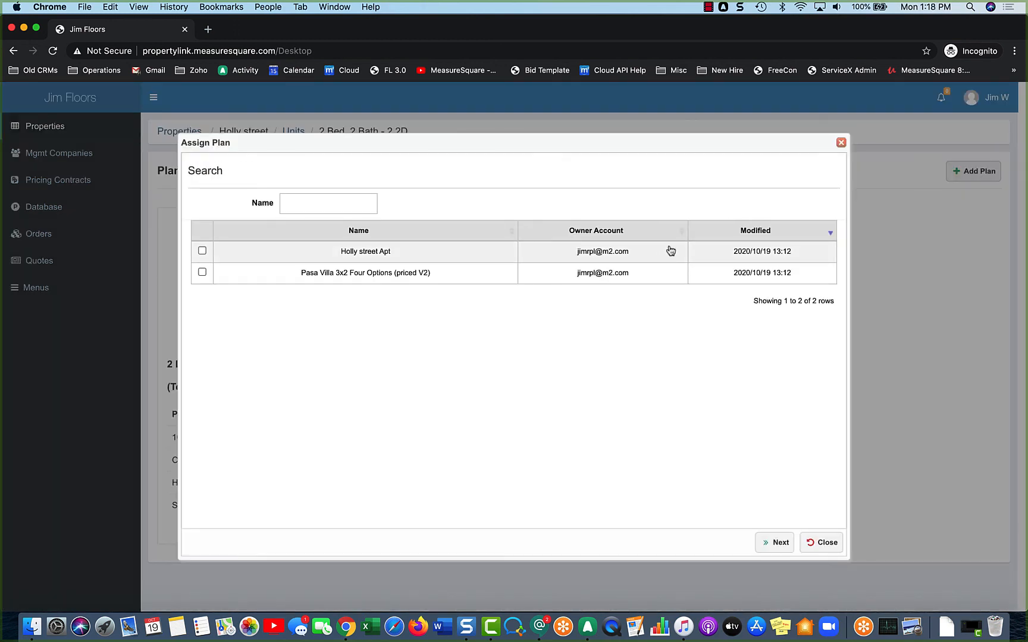
{"action": "left_click", "coordinate": [841, 143]}
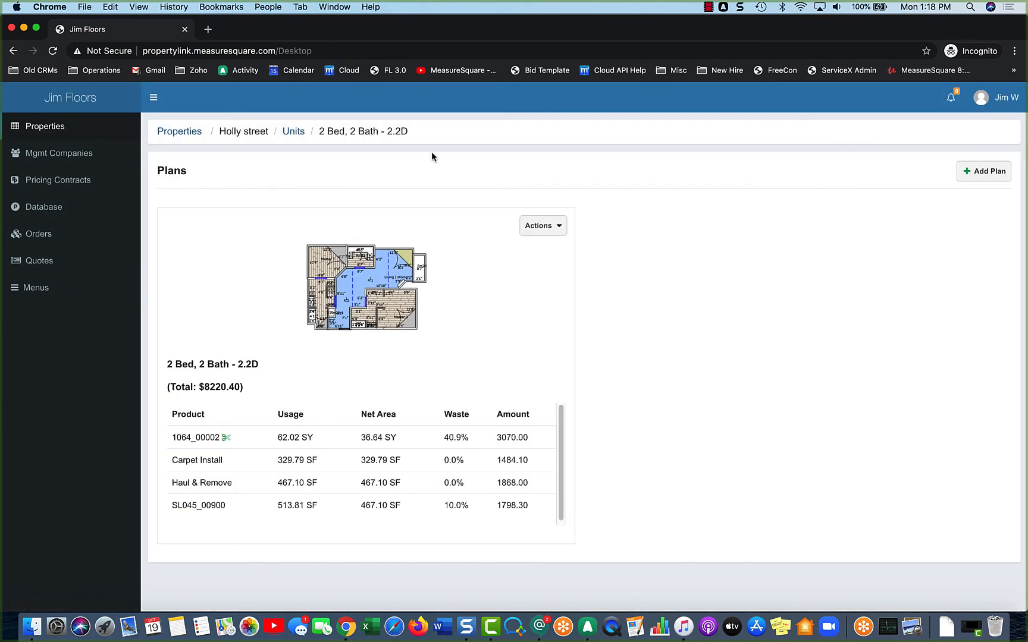
{"action": "left_click", "coordinate": [297, 132]}
{"action": "scroll", "coordinate": [371, 422], "scroll_direction": "down", "scroll_amount": 2}
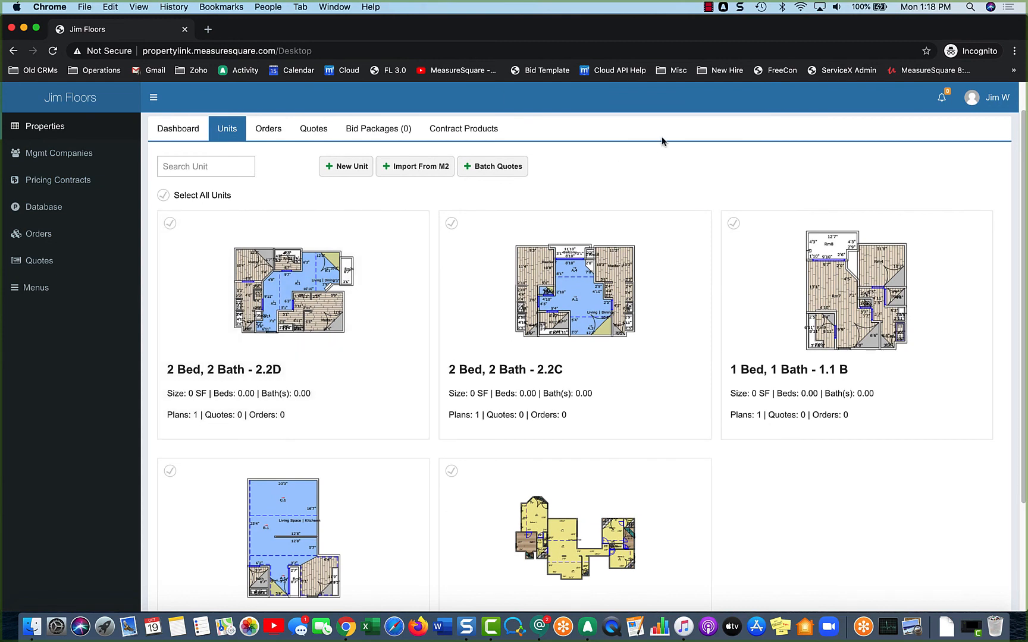
{"action": "scroll", "coordinate": [662, 141], "scroll_direction": "down", "scroll_amount": 1}
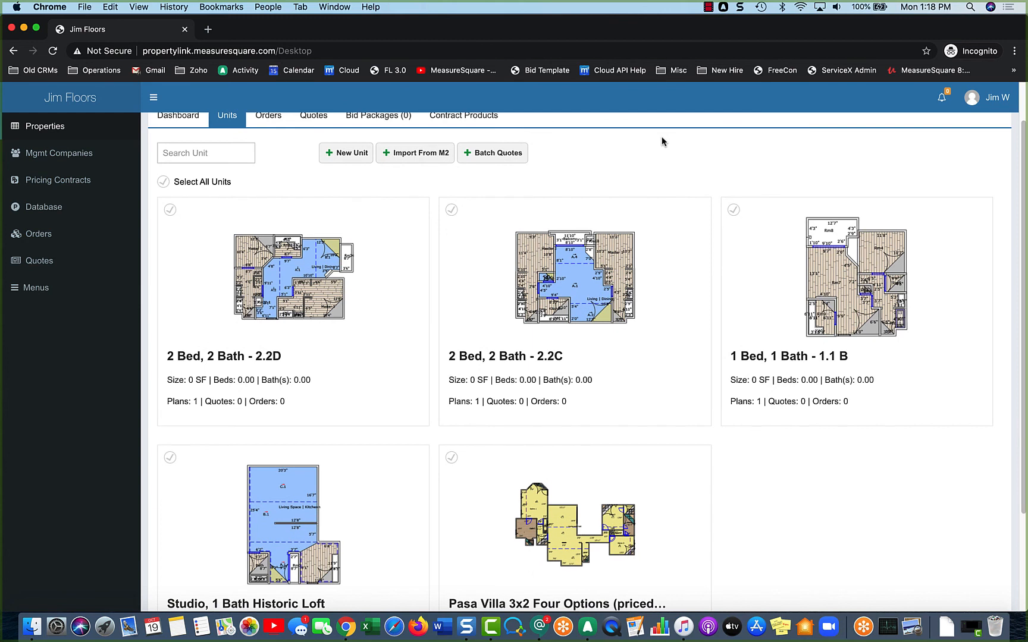
{"action": "scroll", "coordinate": [662, 141], "scroll_direction": "down", "scroll_amount": 1}
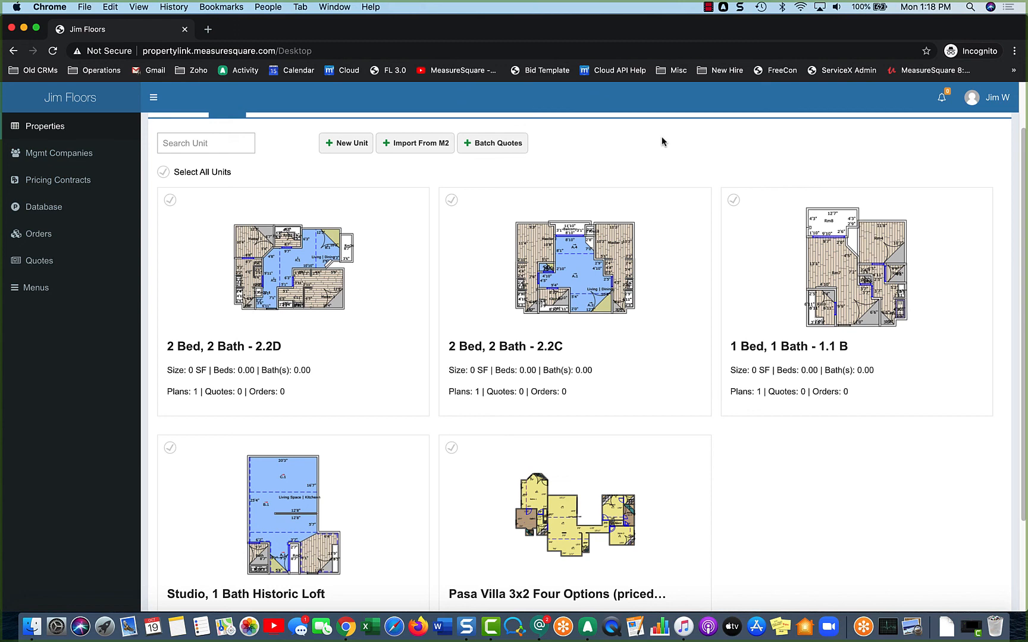
{"action": "scroll", "coordinate": [662, 142], "scroll_direction": "up", "scroll_amount": 4}
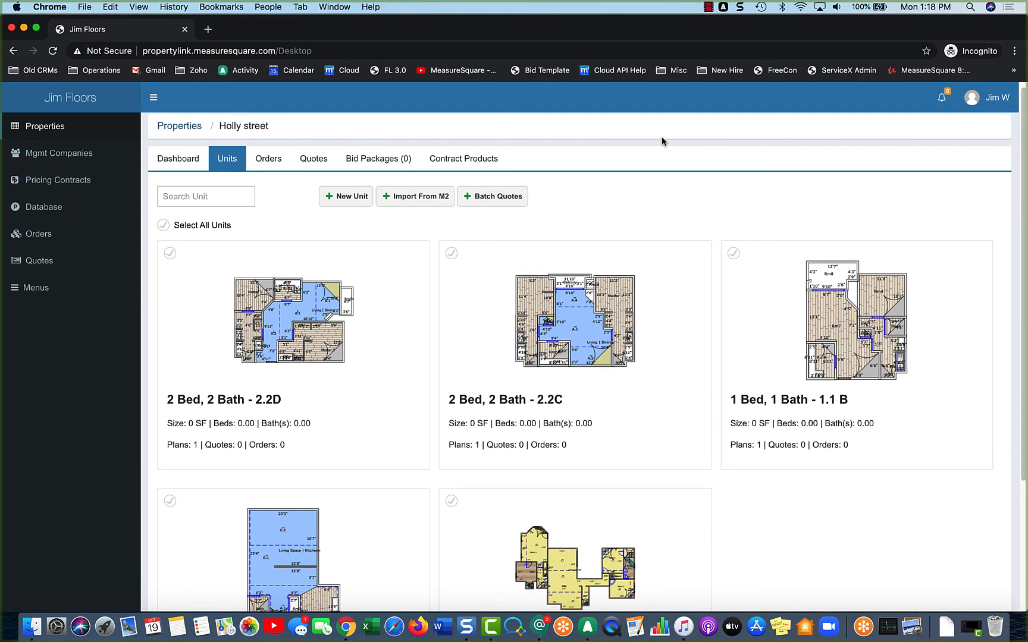